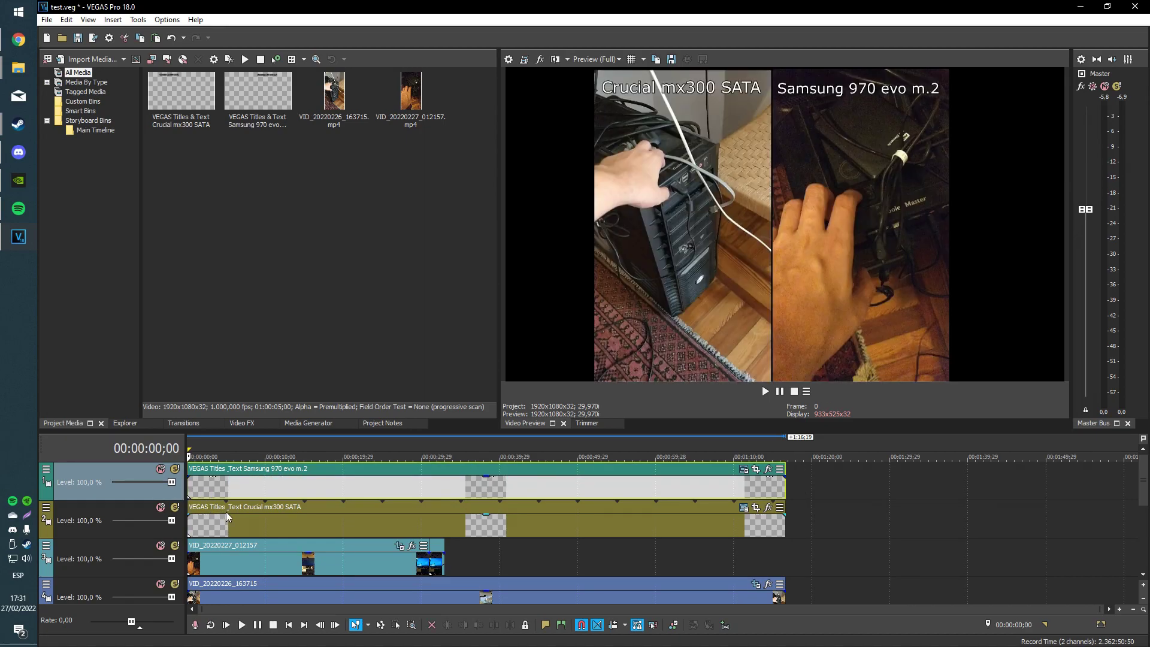
Step: Insert a new empty video track at the top of the timeline
{"action": "left_click", "coordinate": [228, 487]}
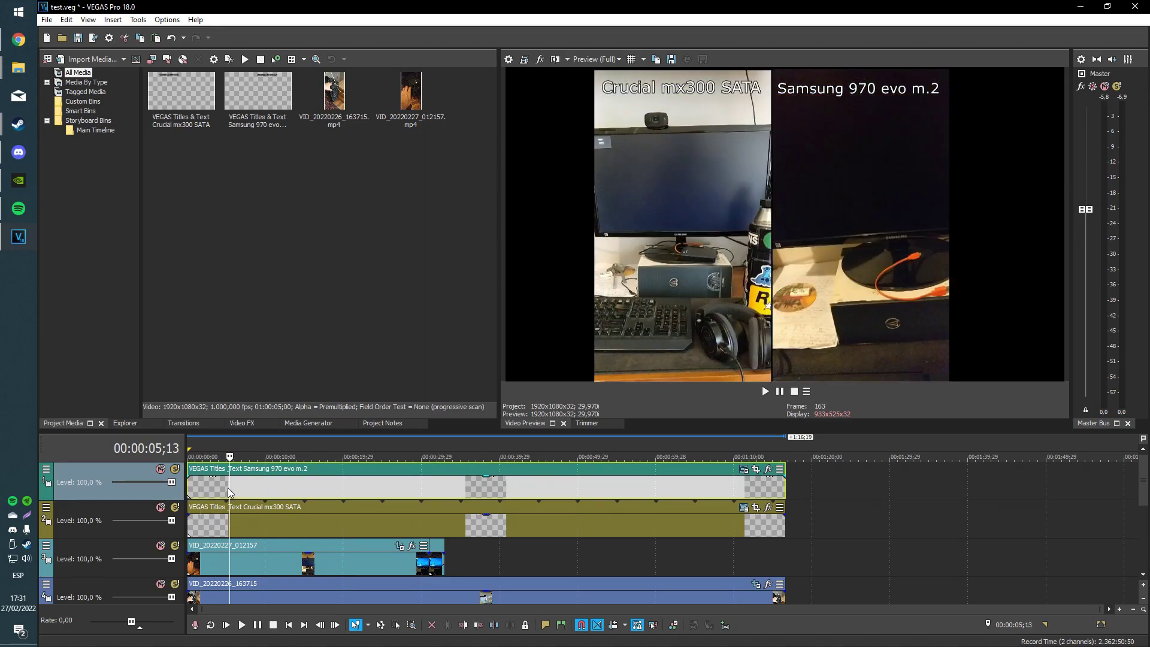
{"action": "left_click", "coordinate": [190, 486]}
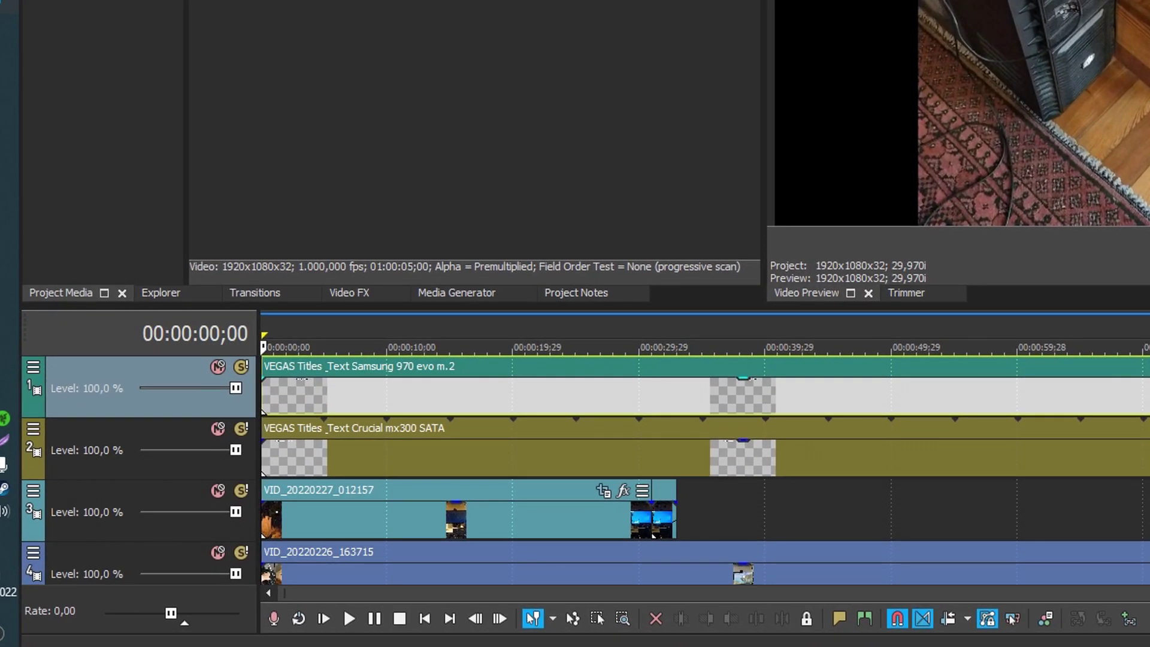
{"action": "right_click", "coordinate": [63, 401]}
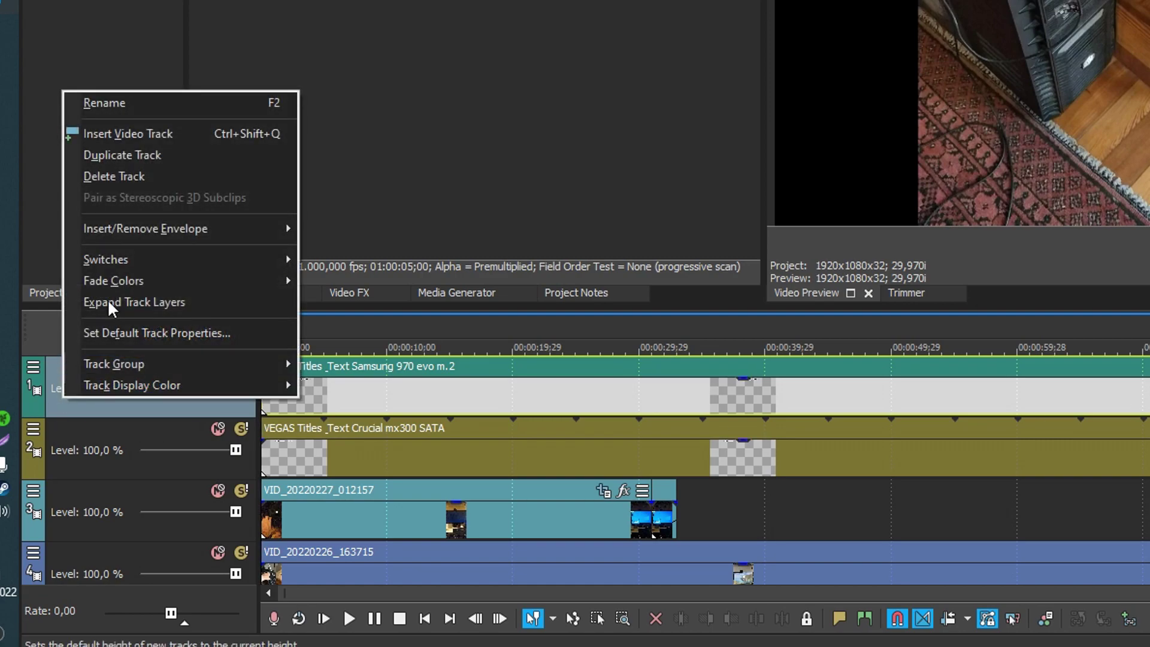
{"action": "left_click", "coordinate": [162, 135]}
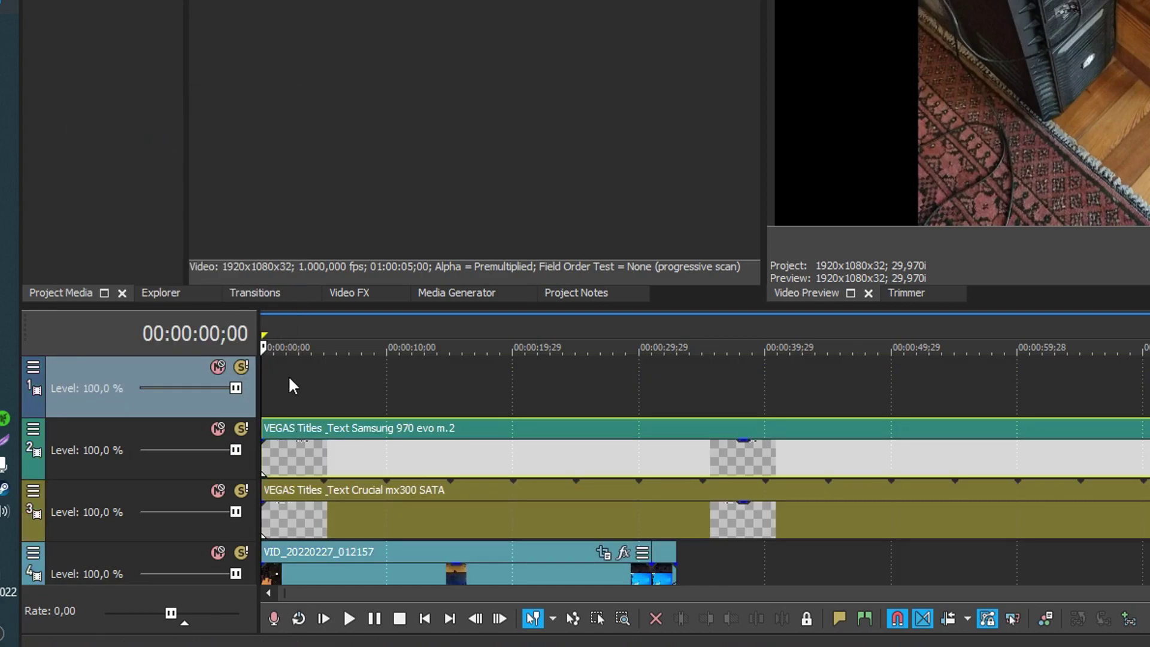
{"action": "key", "text": "space"}
{"action": "key", "text": "space"}
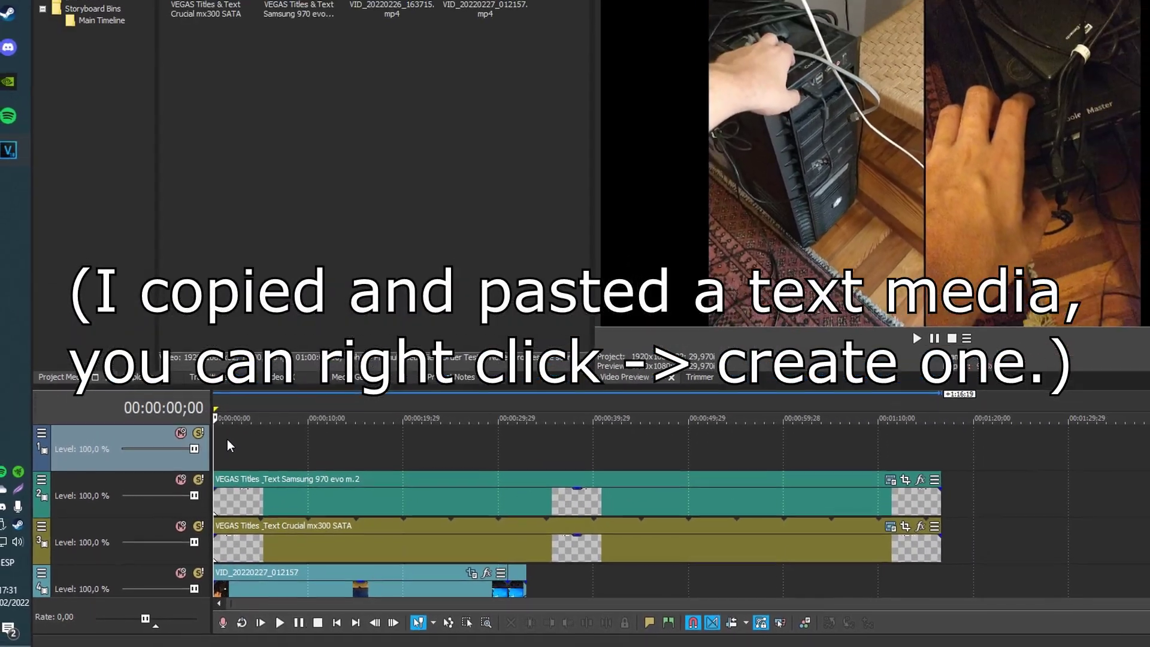
Step: Paste a new copy of the title event onto the new top track
{"action": "key", "text": "ctrl+v"}
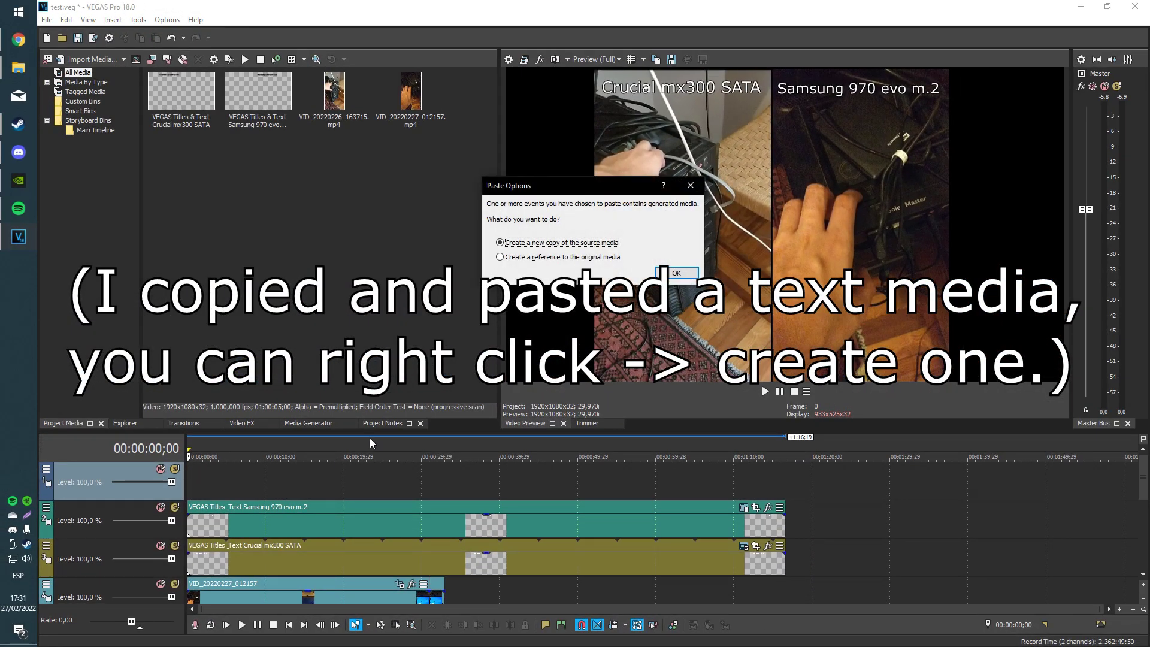
{"action": "left_click", "coordinate": [676, 273]}
{"action": "left_click", "coordinate": [345, 486]}
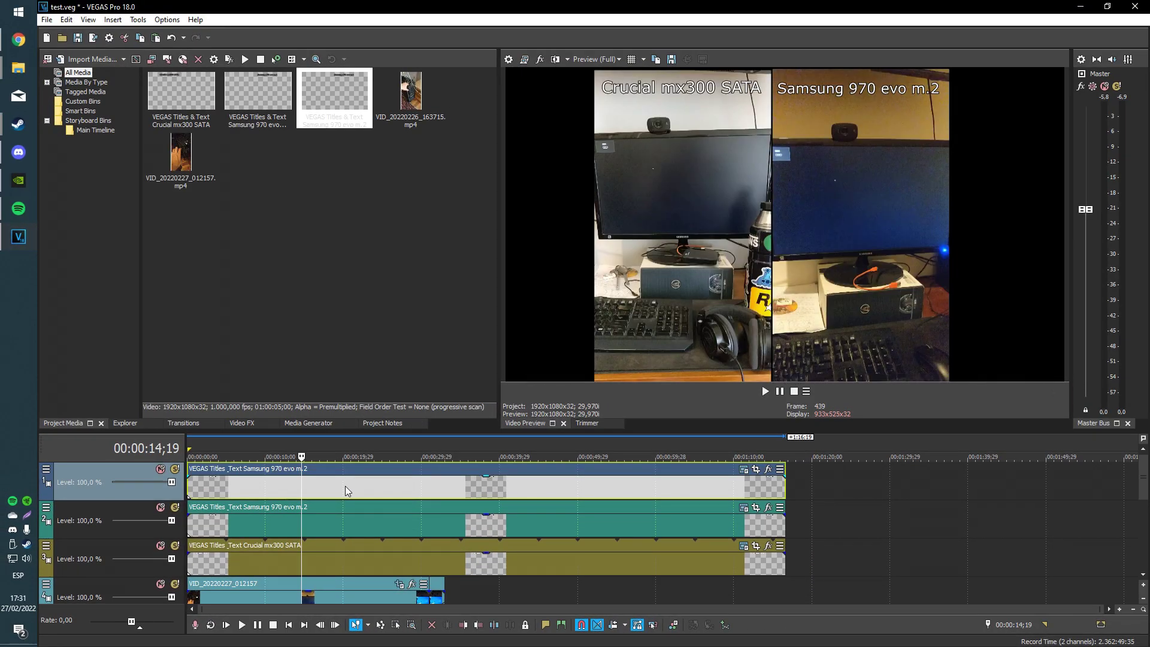
{"action": "left_click", "coordinate": [400, 487]}
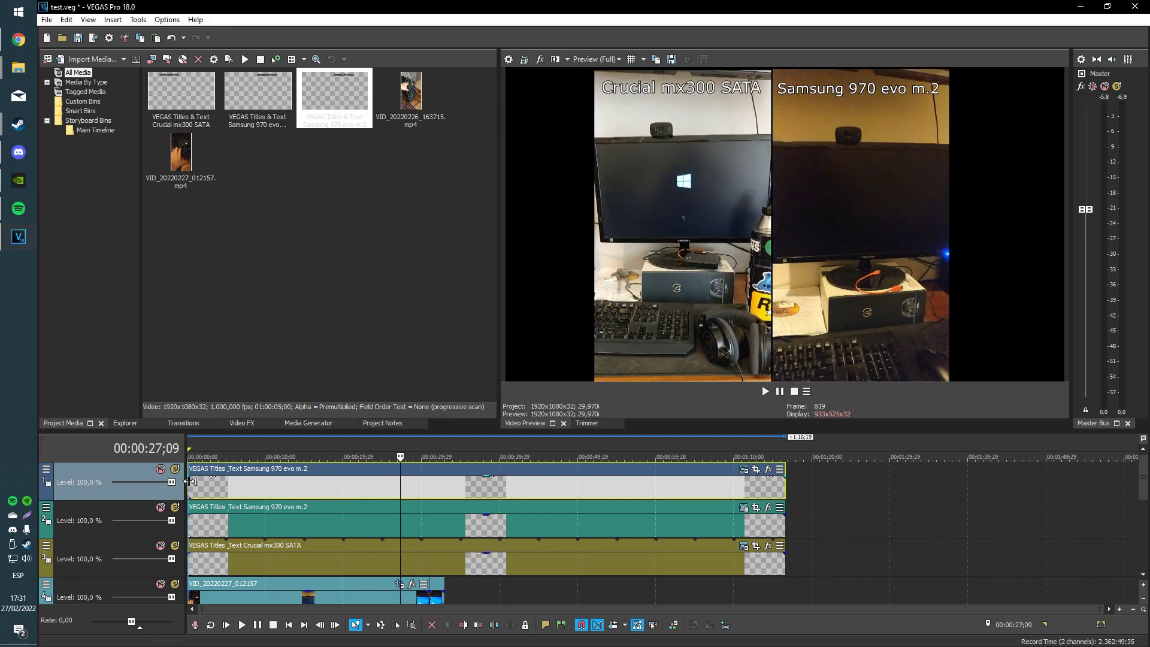
{"action": "key", "text": "ctrl+Home"}
Step: Delete the 'Samsung 970 evo m.2' text from the pasted title so it is blank
{"action": "left_click", "coordinate": [743, 468]}
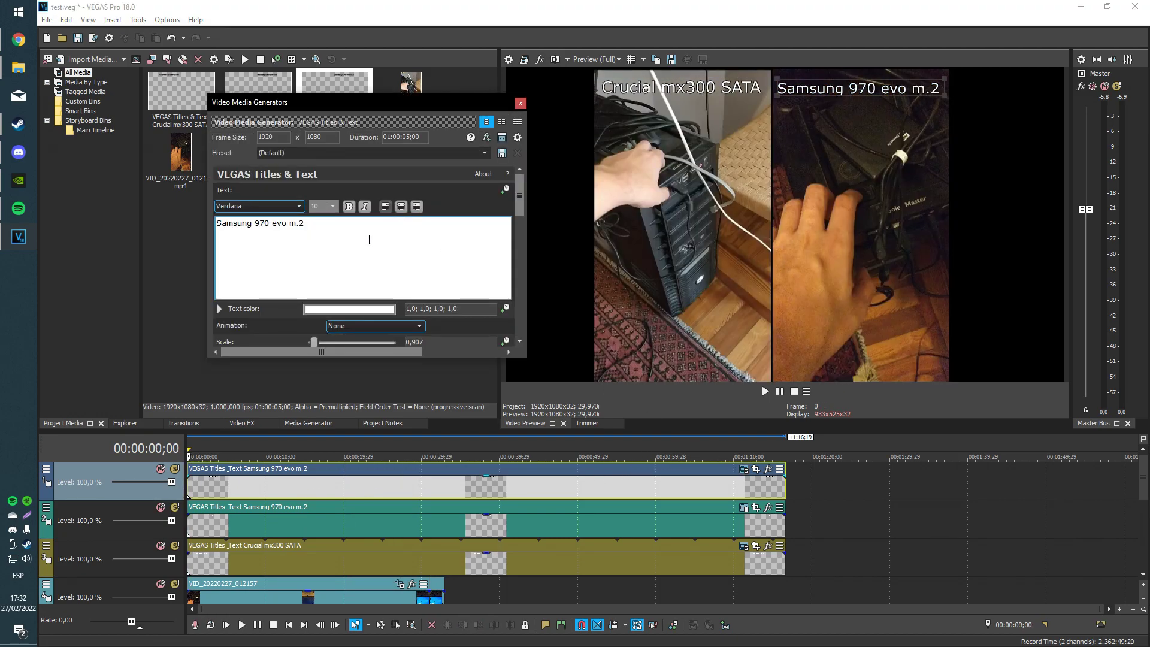
{"action": "key", "text": "BackSpace"}
{"action": "left_click", "coordinate": [521, 103]}
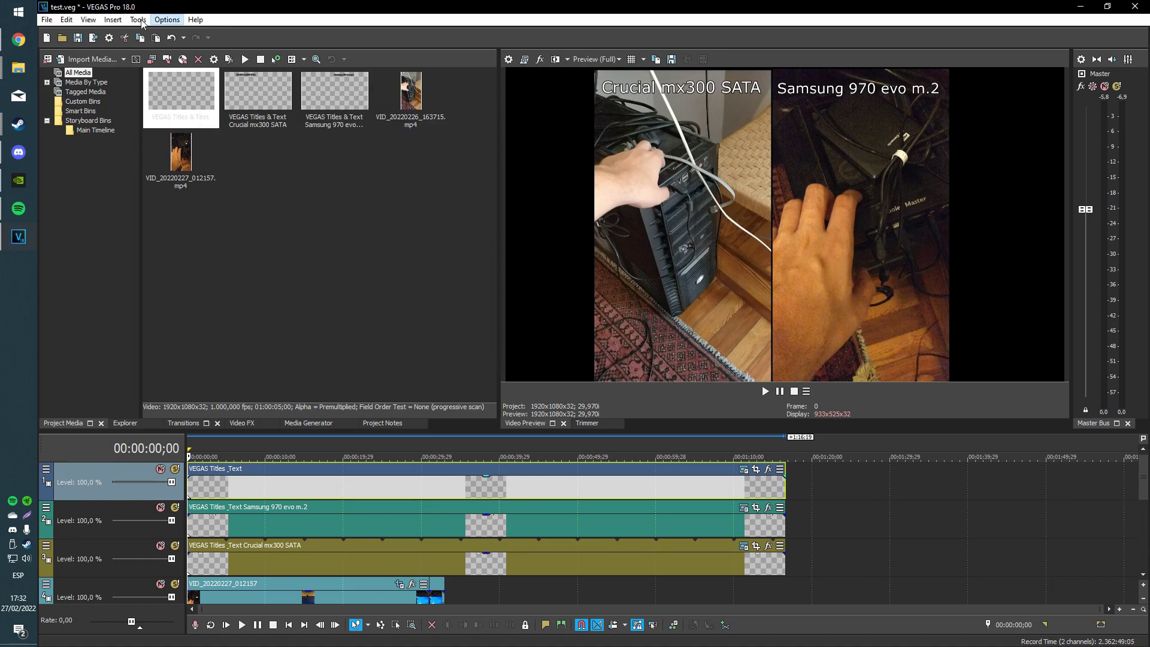
{"action": "left_click", "coordinate": [137, 19]}
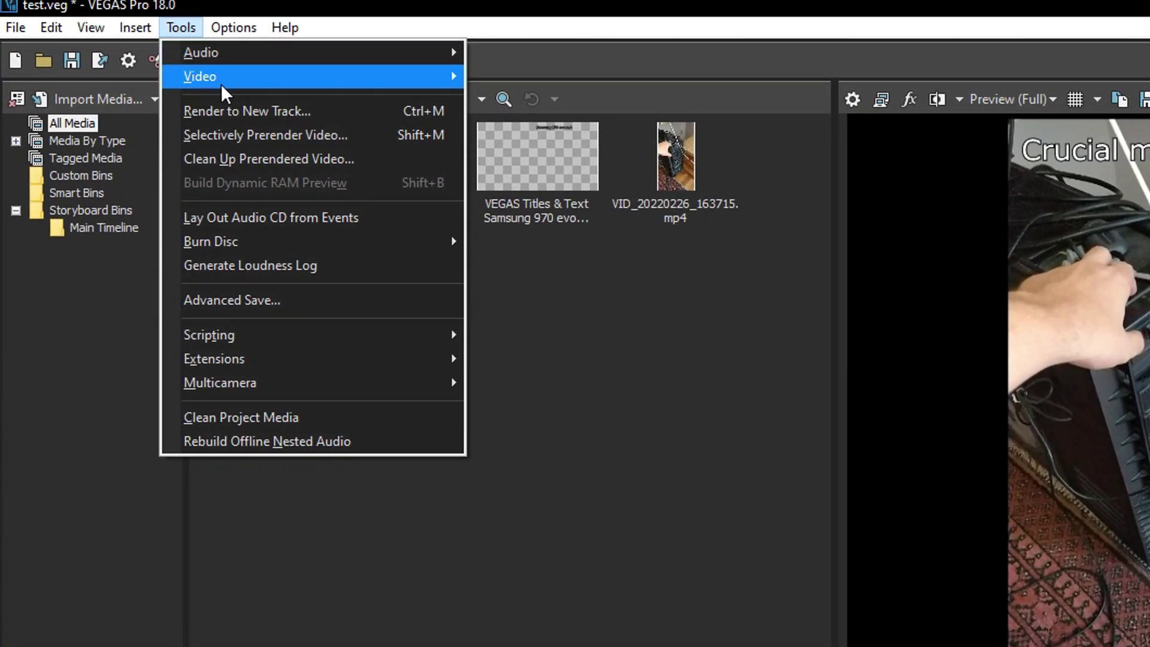
Step: Apply the VEGAS Timecode media effect to the blank title and play to check the running timer
{"action": "mouse_move", "coordinate": [314, 78]}
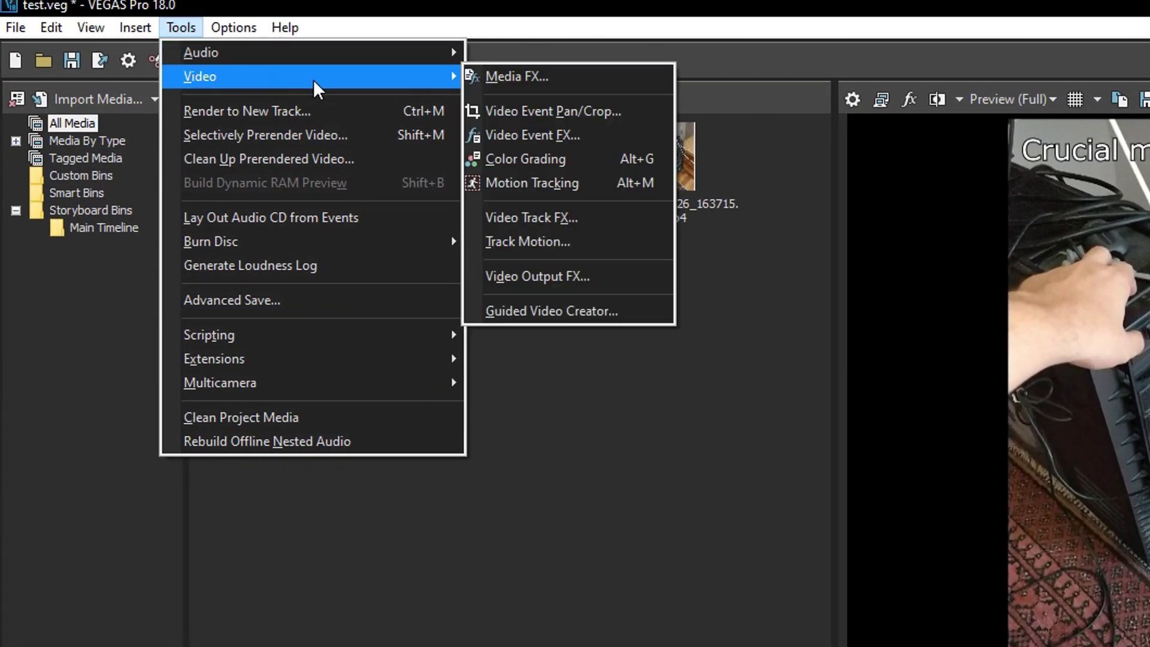
{"action": "left_click", "coordinate": [608, 74]}
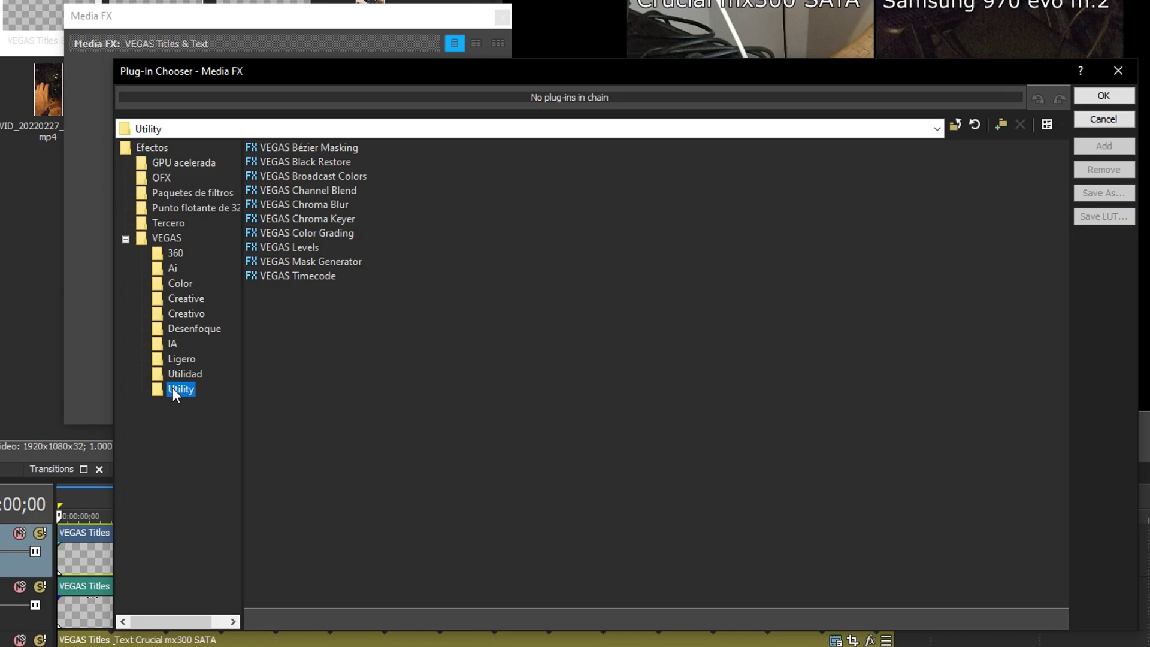
{"action": "left_click", "coordinate": [318, 277]}
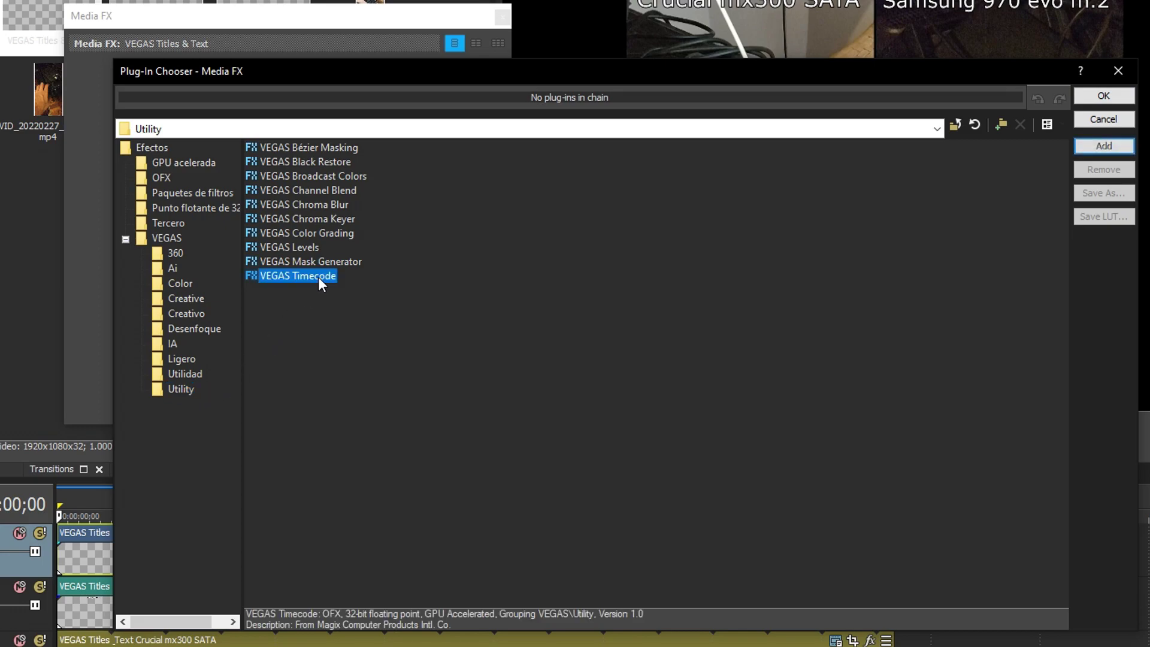
{"action": "left_click", "coordinate": [1087, 94]}
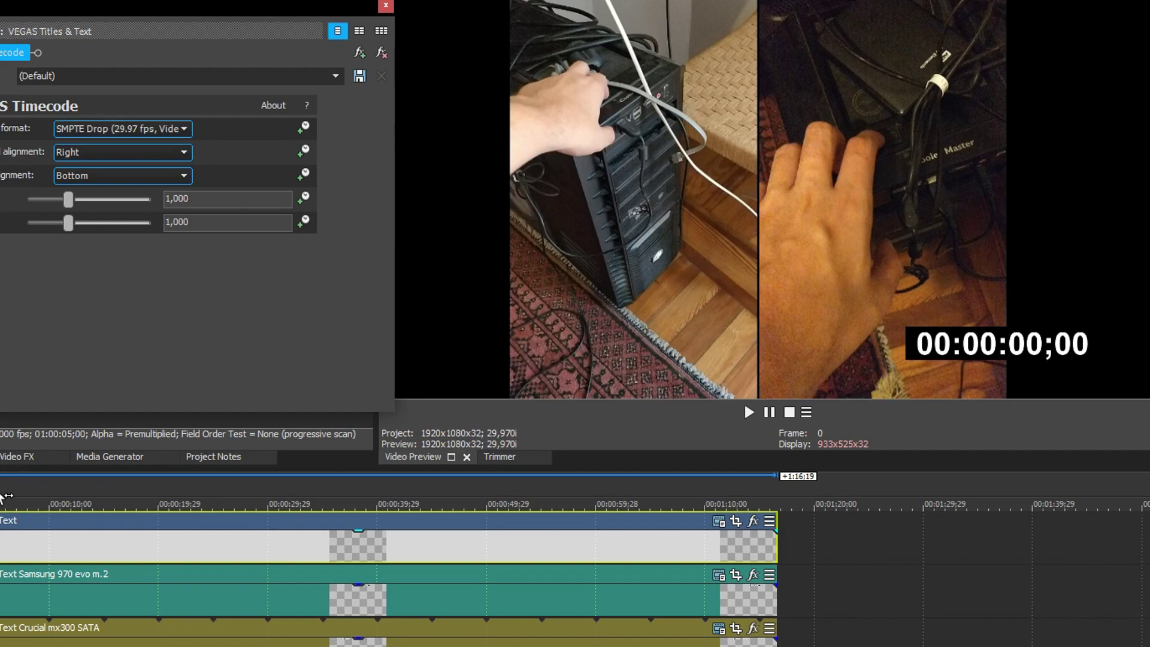
{"action": "key", "text": "space"}
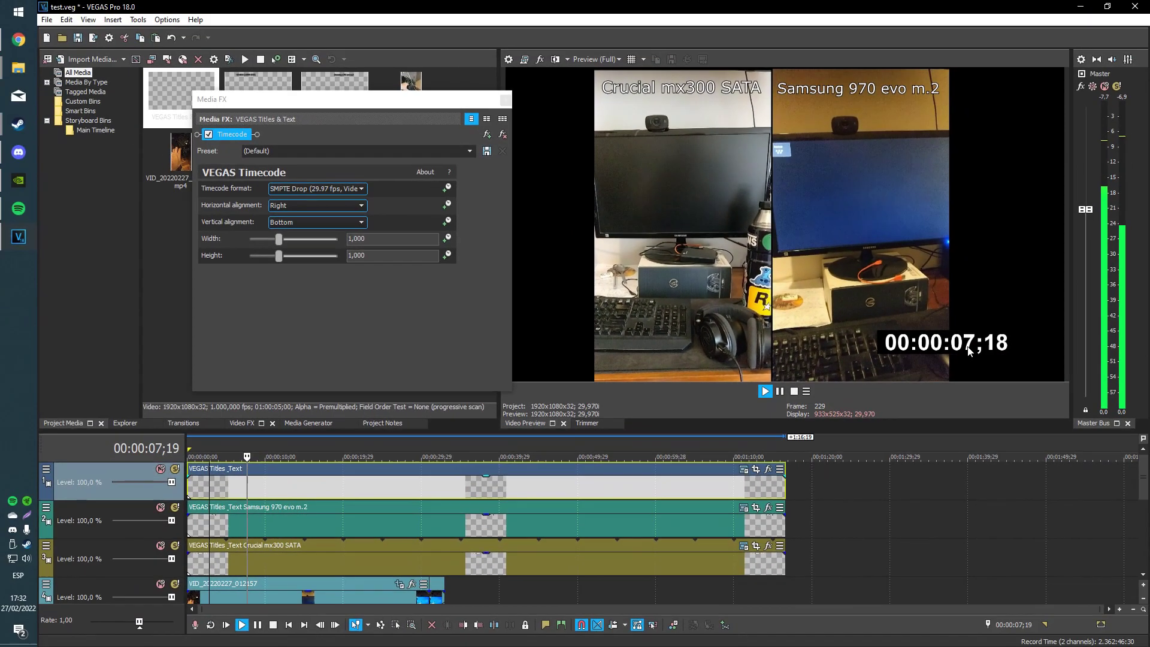
{"action": "key", "text": "space"}
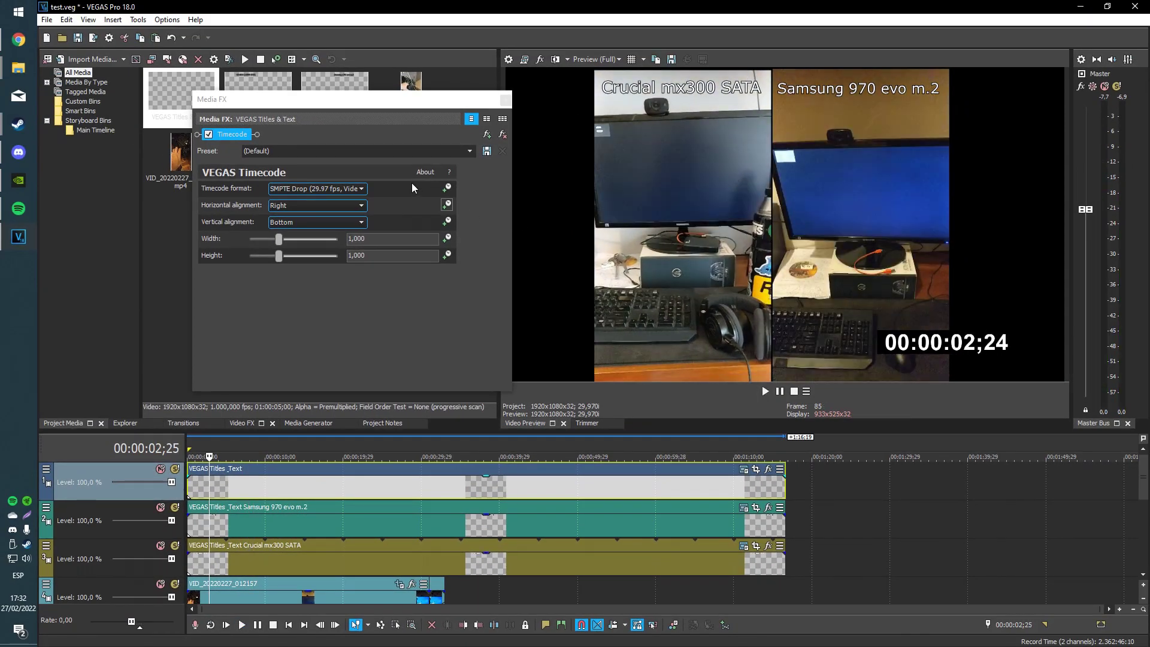
{"action": "left_click", "coordinate": [506, 100]}
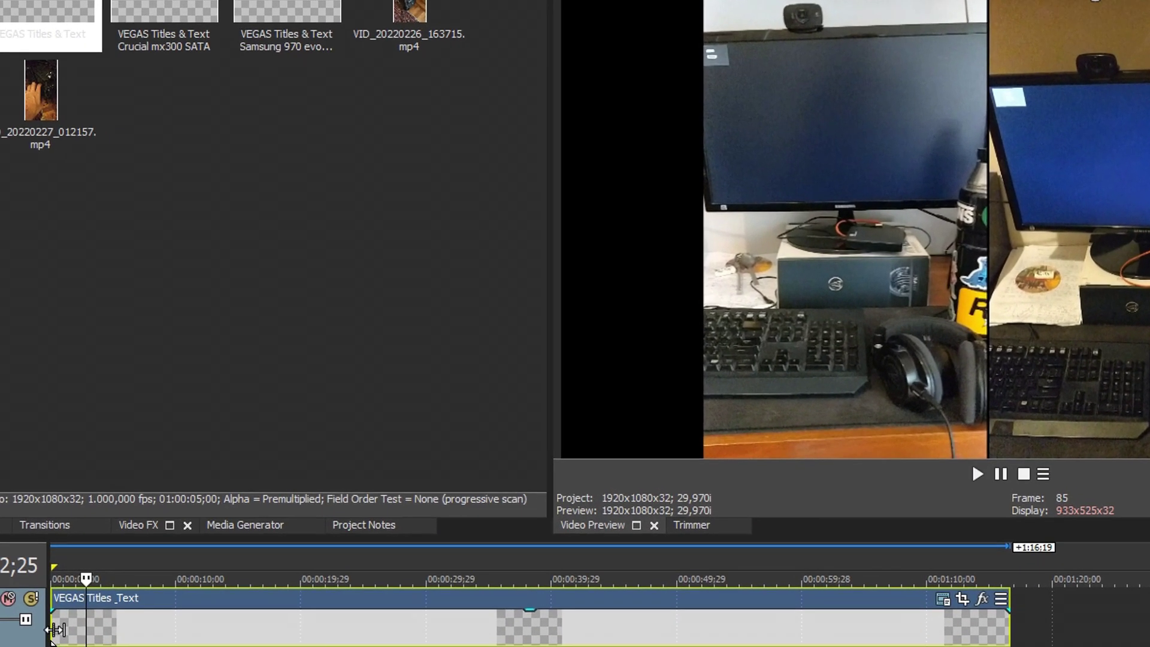
Step: Change the top title's generator duration to 01:00:05;00, then scrub to about 5 seconds
{"action": "left_click", "coordinate": [190, 488]}
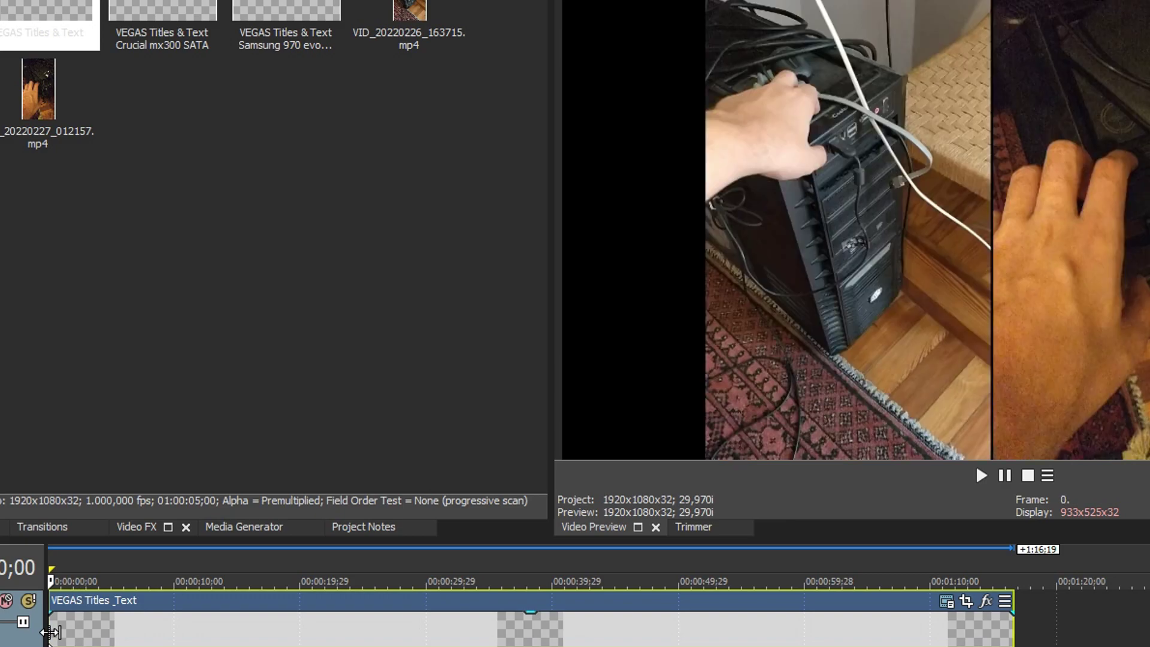
{"action": "left_click", "coordinate": [946, 601]}
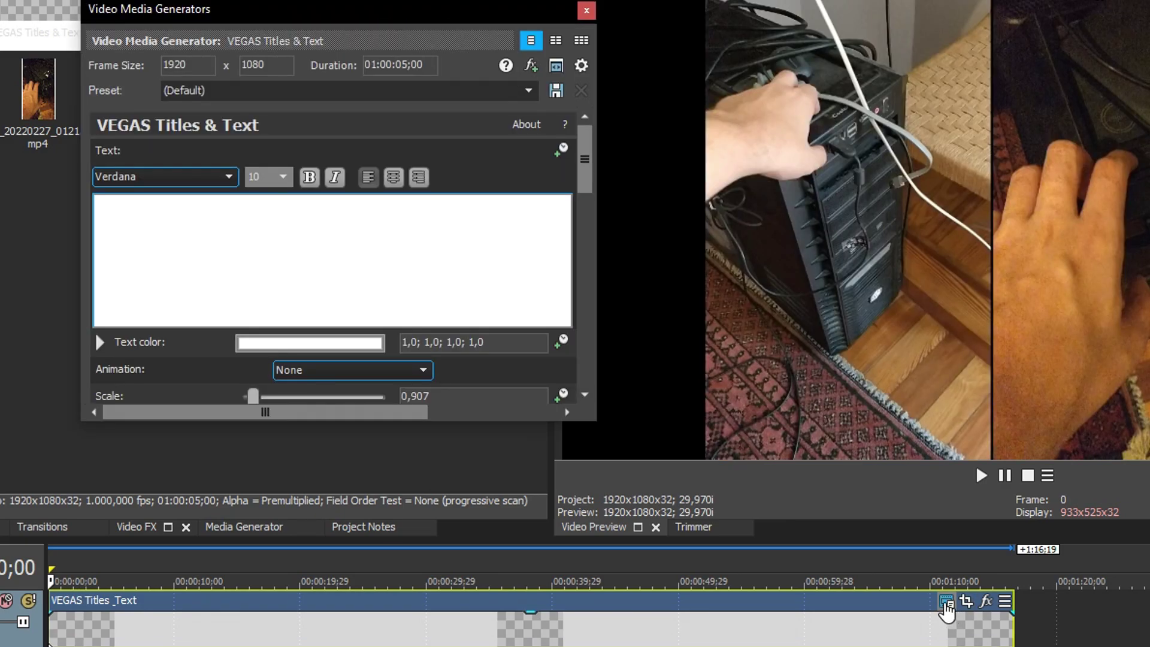
{"action": "mouse_move", "coordinate": [430, 66]}
{"action": "left_mouse_down"}
{"action": "mouse_move", "coordinate": [364, 61]}
{"action": "mouse_move", "coordinate": [436, 67]}
{"action": "left_mouse_up"}
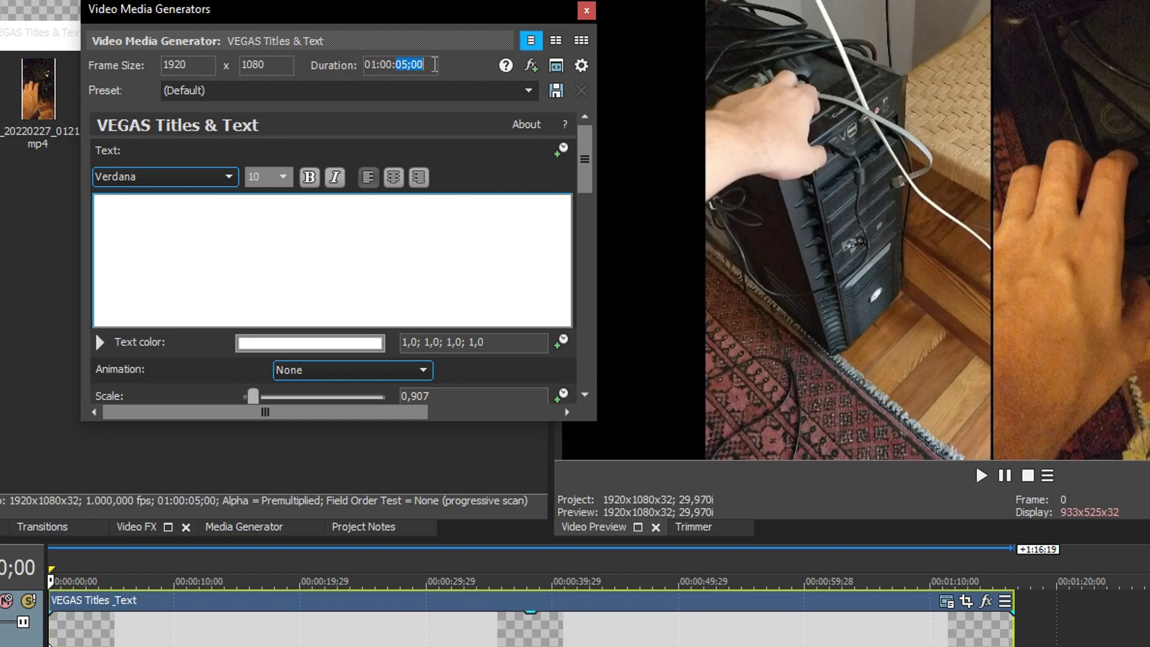
{"action": "left_click", "coordinate": [436, 67]}
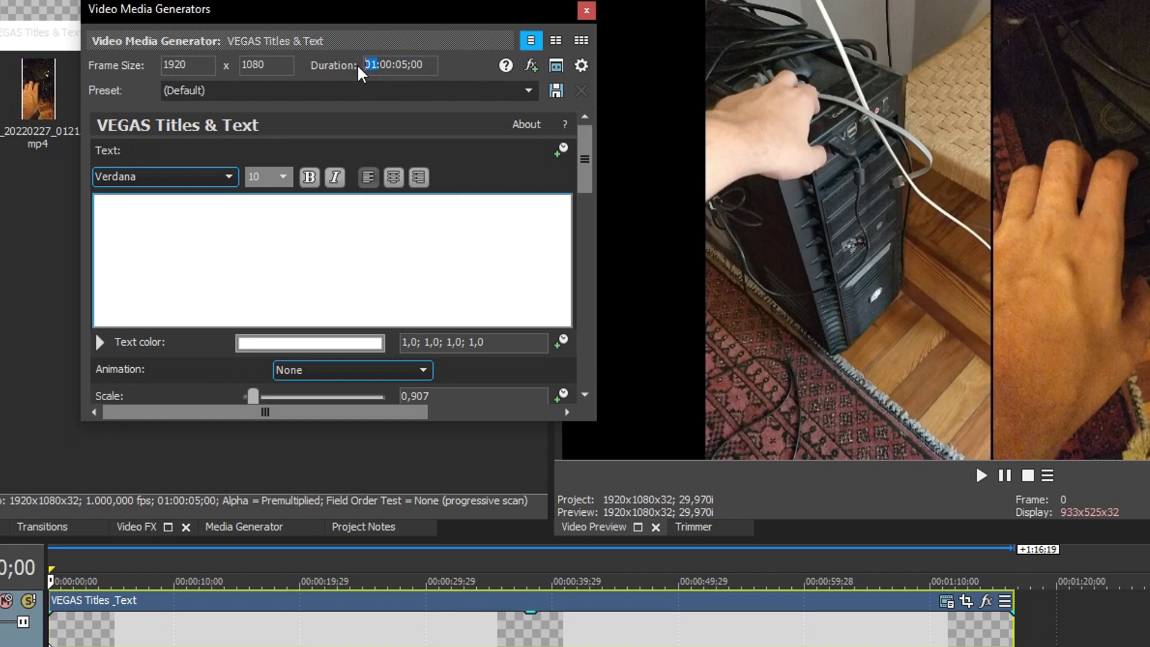
{"action": "left_click", "coordinate": [417, 67]}
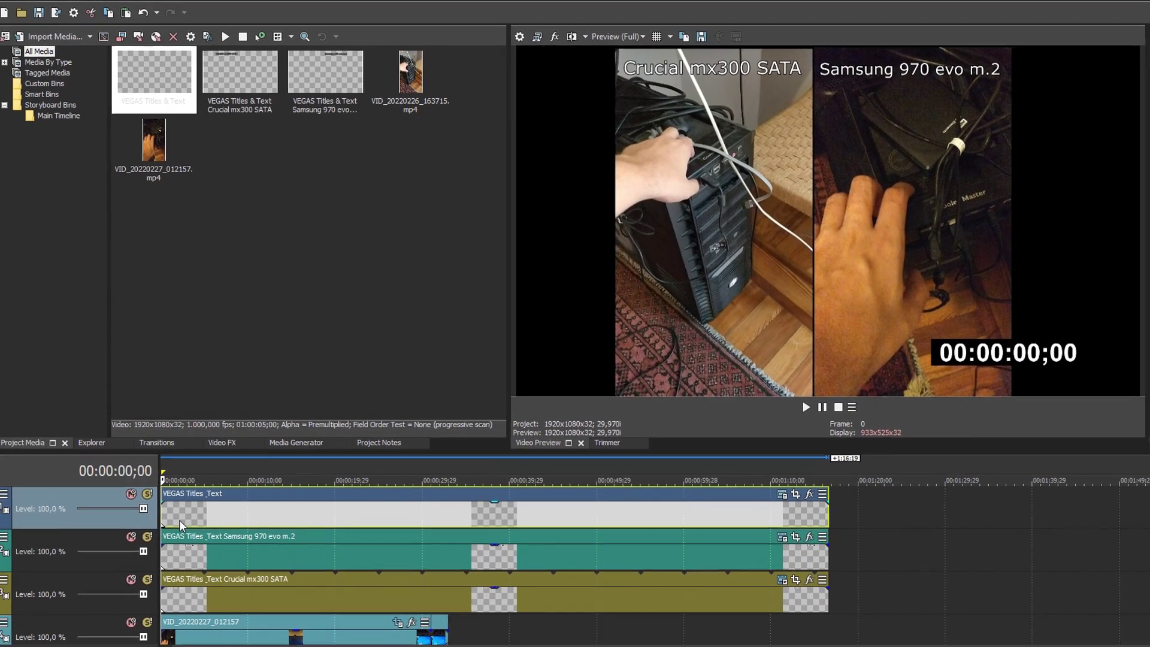
{"action": "left_click_drag", "start_coordinate": [179, 520], "coordinate": [185, 488]}
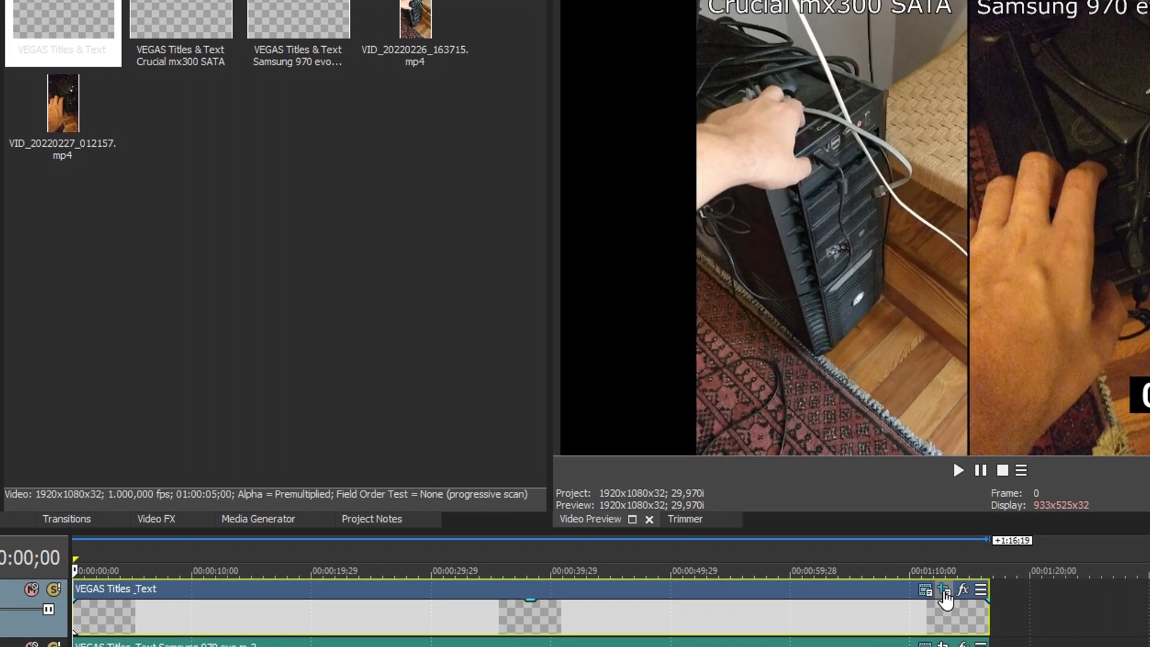
Step: Enable masking in Event Pan/Crop and draw a rectangle mask that hides the timecode's hours
{"action": "left_click", "coordinate": [944, 590]}
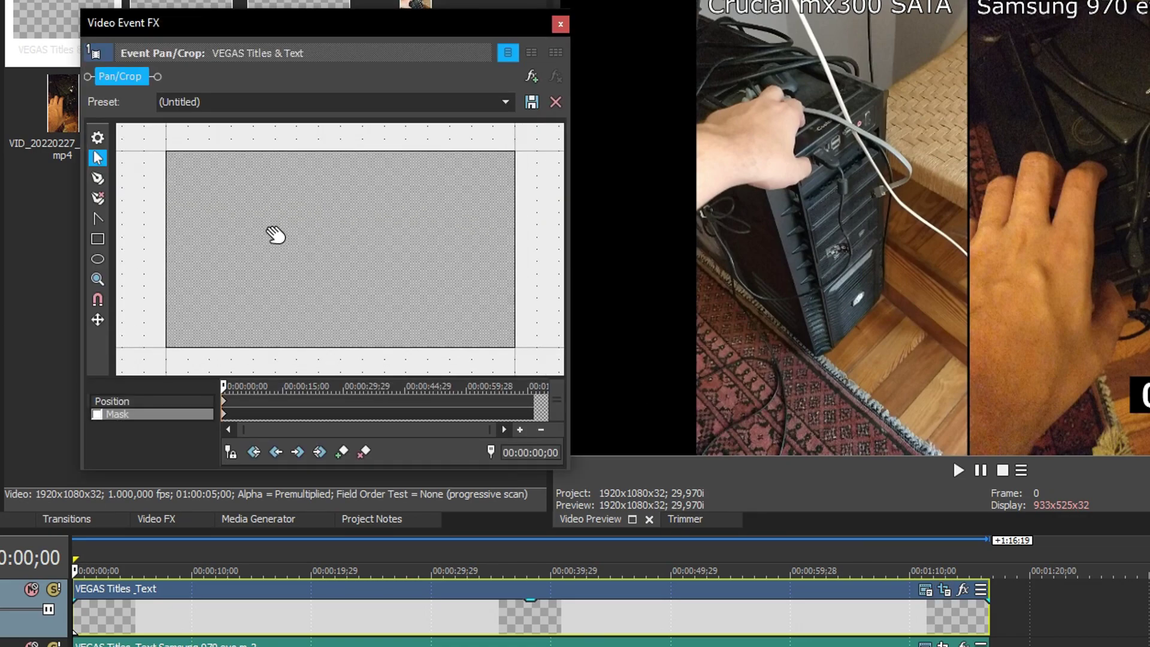
{"action": "scroll", "coordinate": [255, 249], "scroll_direction": "down", "scroll_amount": 3}
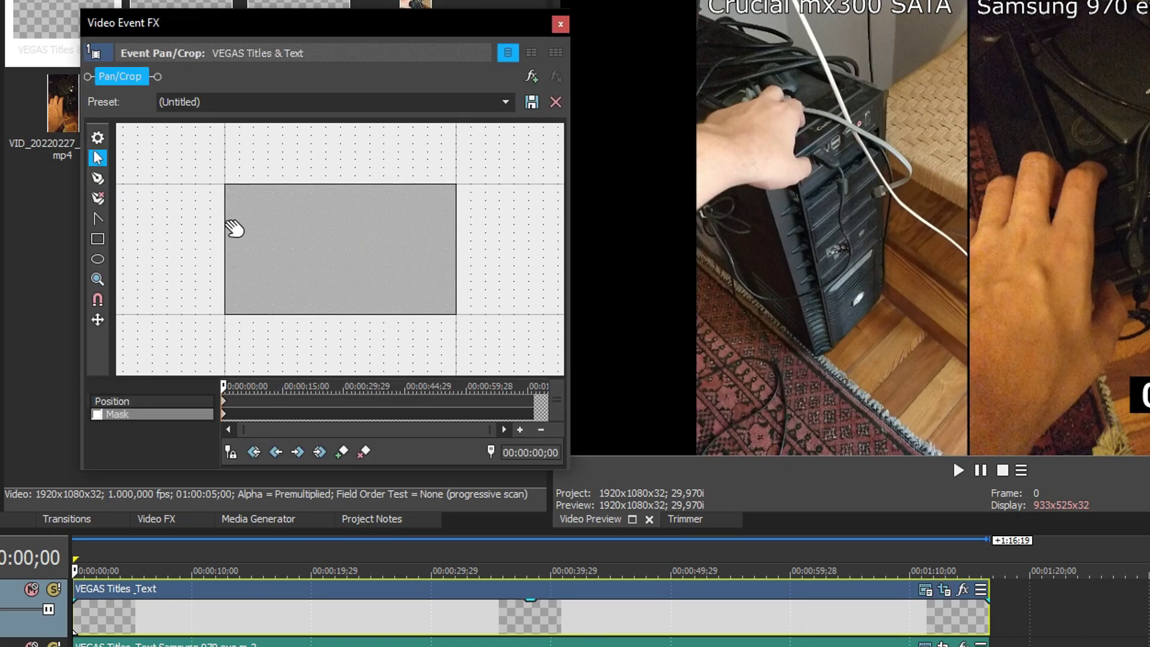
{"action": "left_click", "coordinate": [97, 414]}
{"action": "left_click", "coordinate": [97, 240]}
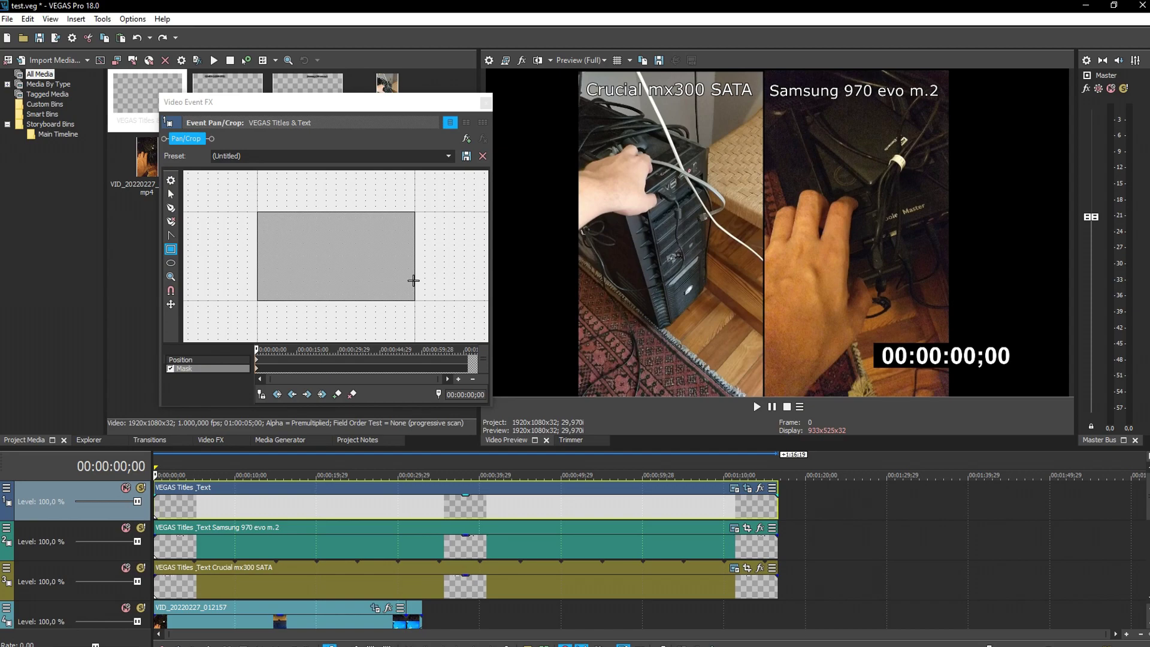
{"action": "left_click", "coordinate": [411, 283]}
{"action": "left_click_drag", "start_coordinate": [408, 283], "coordinate": [372, 298]}
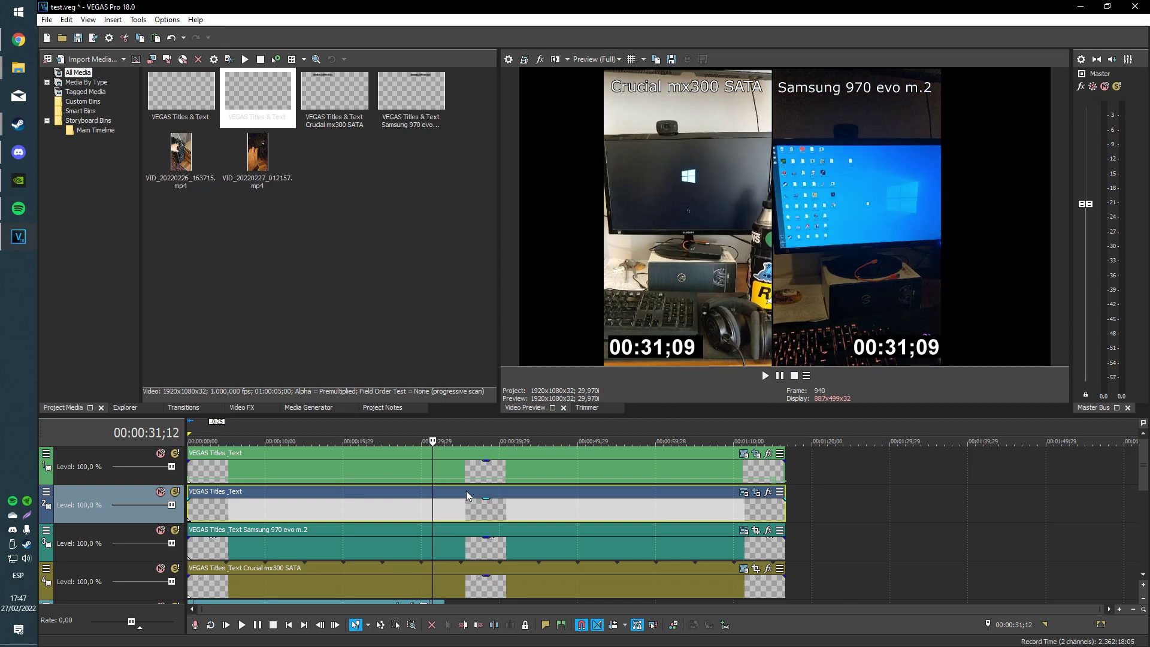
Step: Stop playback and step frame by frame to 00:30;24, where the Samsung PC reaches its desktop
{"action": "key", "text": "Return"}
{"action": "key", "text": "Left"}
{"action": "key", "text": "Left"}
{"action": "key", "text": "Left"}
{"action": "key", "text": "Left"}
{"action": "key", "text": "Left"}
{"action": "key", "text": "Left"}
{"action": "key", "text": "Left"}
{"action": "key", "text": "Left"}
{"action": "key", "text": "Left"}
{"action": "key", "text": "Left"}
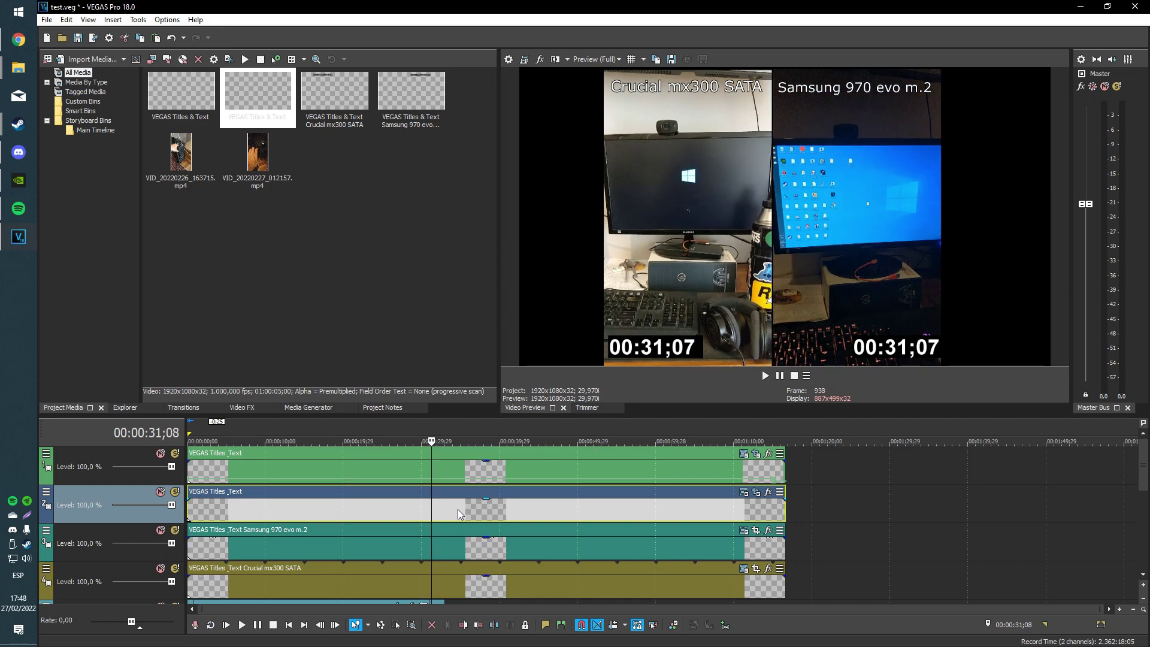
{"action": "key", "text": "Left"}
{"action": "key", "text": "Left"}
{"action": "key", "text": "Left"}
{"action": "key", "text": "Left"}
{"action": "key", "text": "Left"}
{"action": "key", "text": "Left"}
{"action": "key", "text": "Left"}
{"action": "key", "text": "Left"}
{"action": "key", "text": "Left"}
{"action": "key", "text": "Left"}
{"action": "key", "text": "Left"}
{"action": "key", "text": "Left"}
{"action": "key", "text": "Left"}
{"action": "key", "text": "Left"}
{"action": "key", "text": "Left"}
{"action": "key", "text": "Left"}
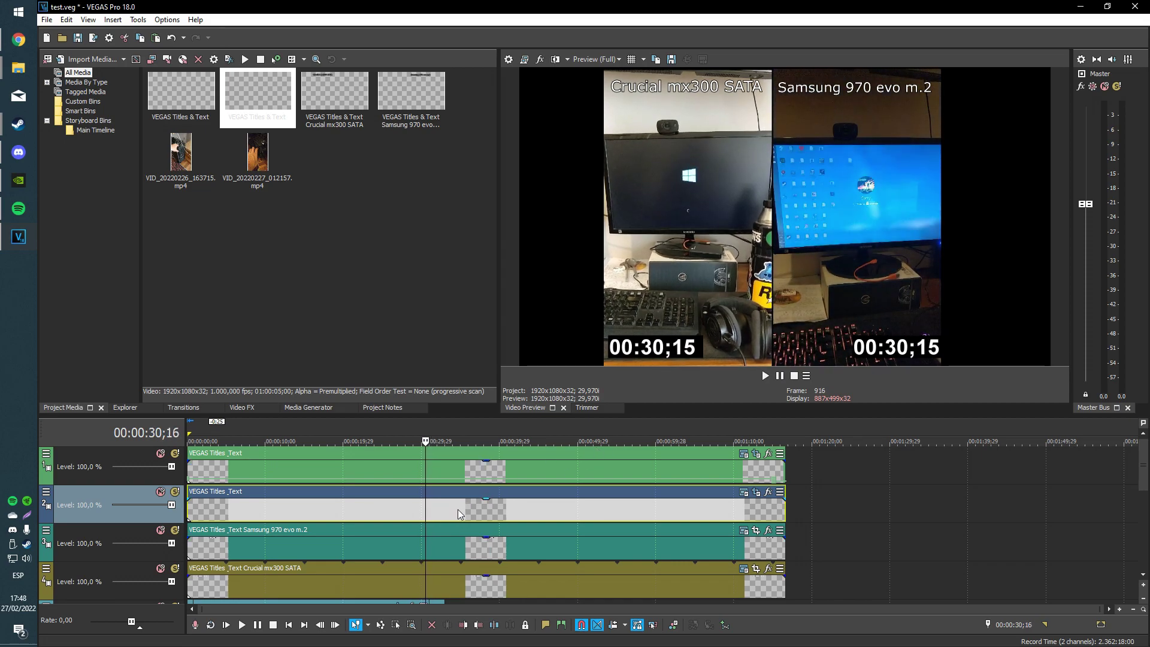
{"action": "key", "text": "Right"}
{"action": "key", "text": "Right"}
{"action": "key", "text": "Right"}
{"action": "key", "text": "Right"}
{"action": "key", "text": "Right"}
{"action": "key", "text": "Right"}
{"action": "key", "text": "Right"}
{"action": "key", "text": "Right"}
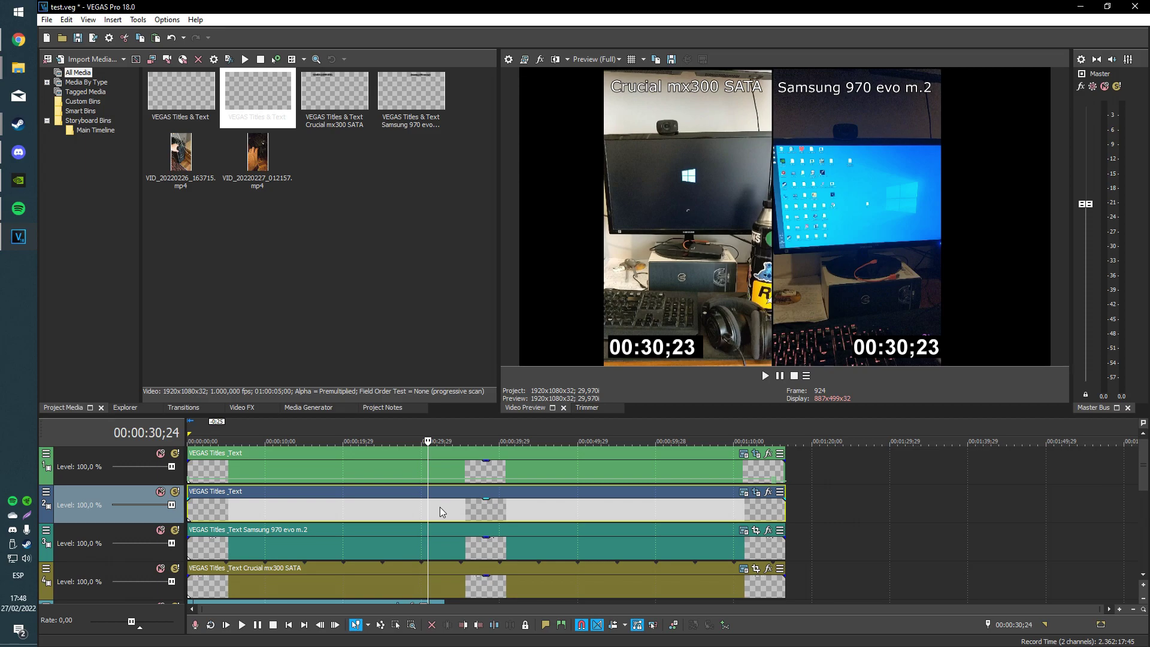
{"action": "right_click", "coordinate": [440, 507]}
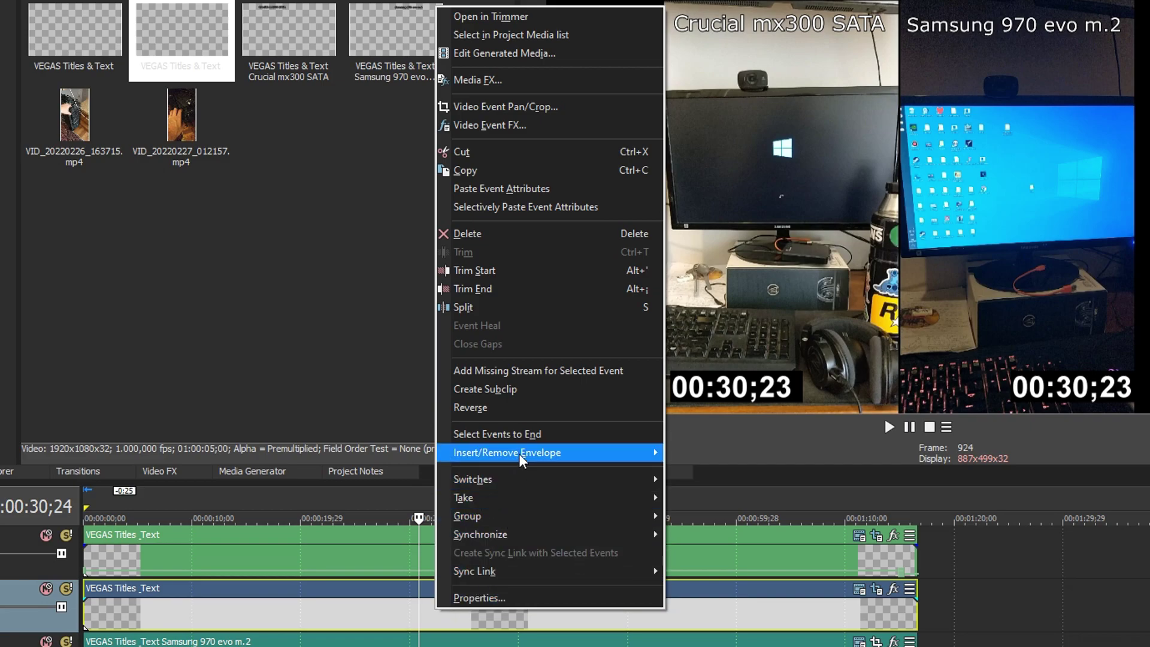
Step: Freeze the Samsung timer event at the cursor and play back to confirm it stops at 00:30;23
{"action": "mouse_move", "coordinate": [520, 452]}
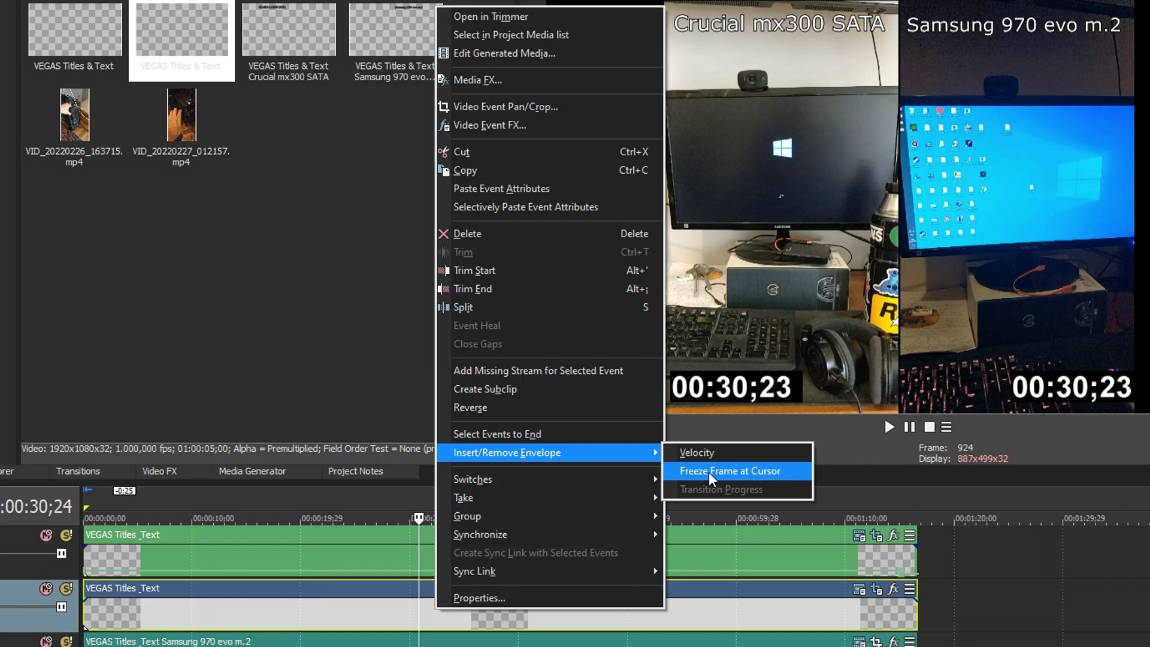
{"action": "left_click", "coordinate": [728, 470]}
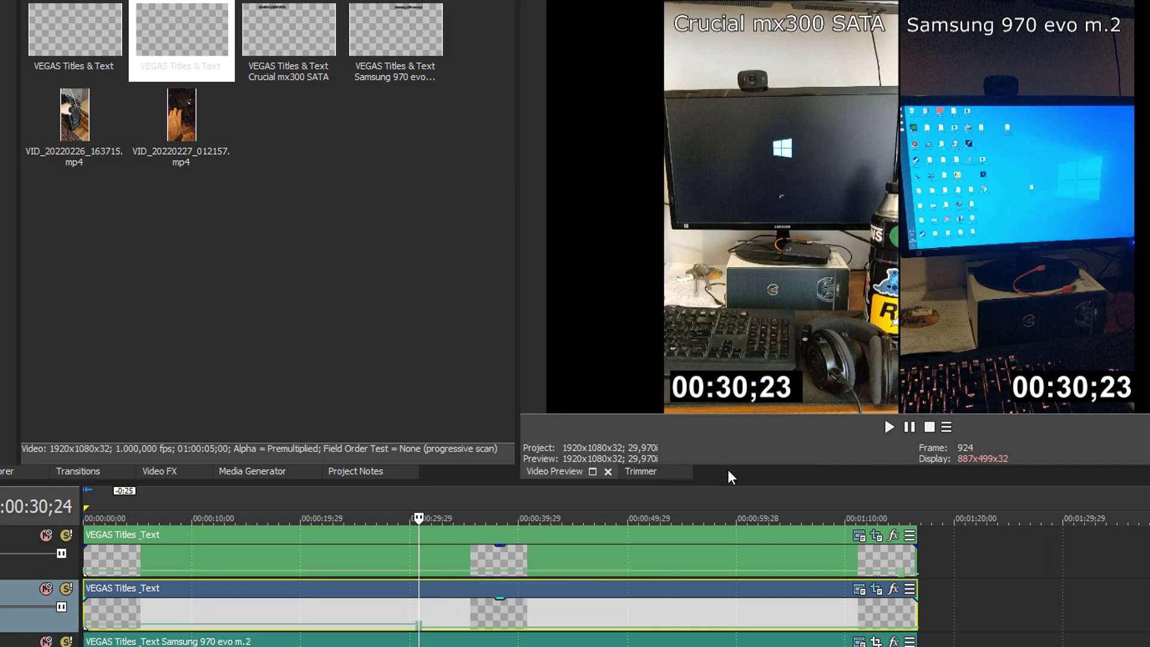
{"action": "left_click", "coordinate": [397, 606]}
{"action": "key", "text": "space"}
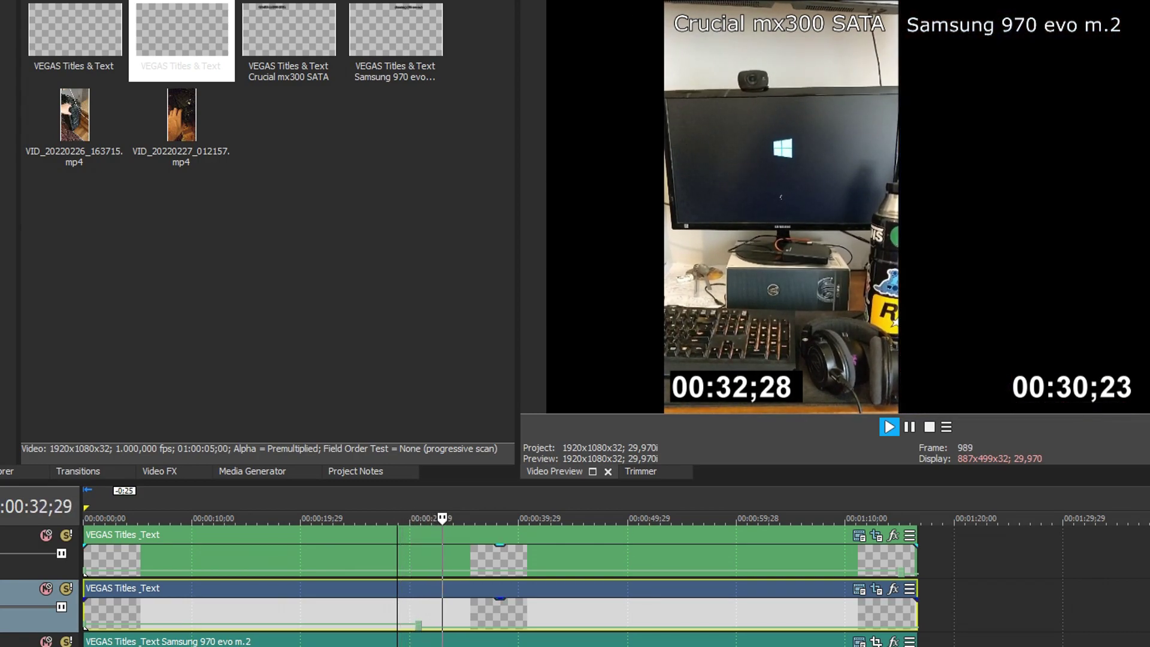
{"action": "left_click", "coordinate": [419, 559]}
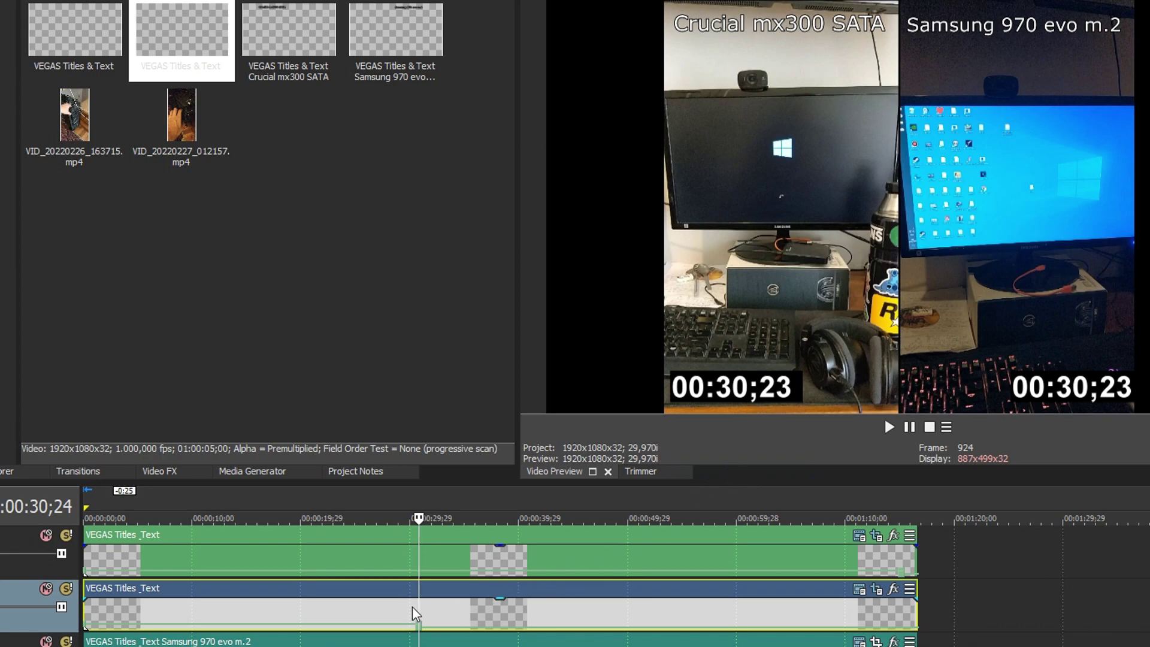
{"action": "left_click", "coordinate": [397, 605]}
{"action": "key", "text": "space"}
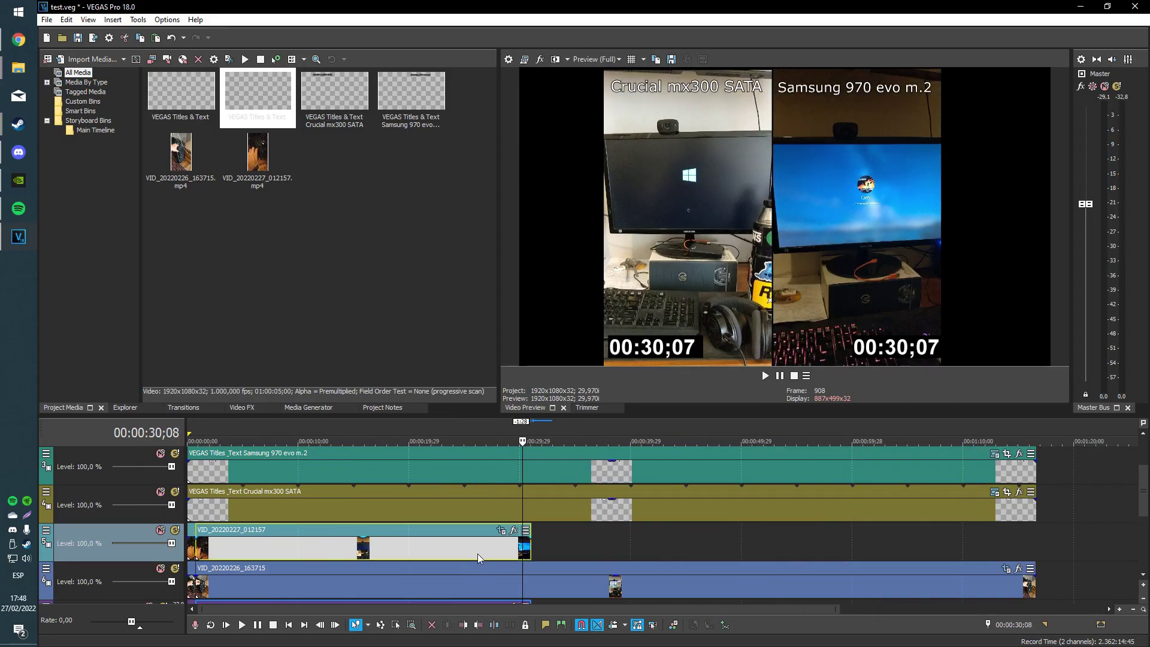
Step: Freeze the Samsung video clip VID_20220227_012157 on its final desktop frame at 00:30;25
{"action": "scroll", "coordinate": [599, 547], "scroll_direction": "up", "scroll_amount": 5}
{"action": "key", "text": "space"}
{"action": "key", "text": "space"}
{"action": "key", "text": "space"}
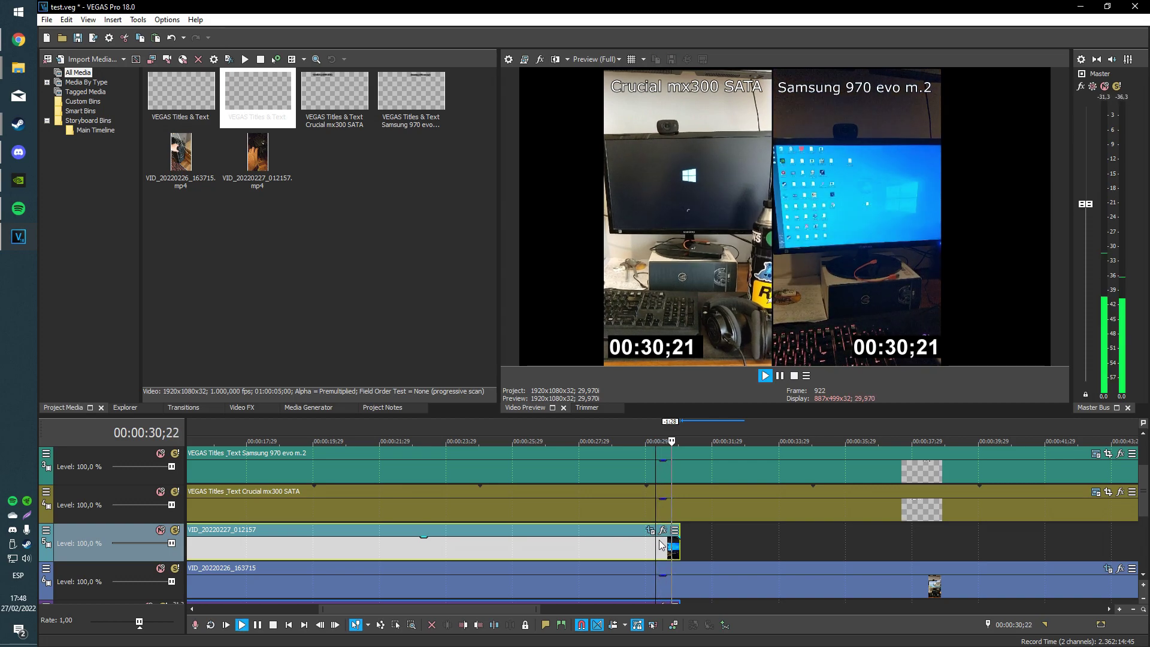
{"action": "key", "text": "space"}
{"action": "key", "text": "space"}
{"action": "left_click", "coordinate": [679, 546]}
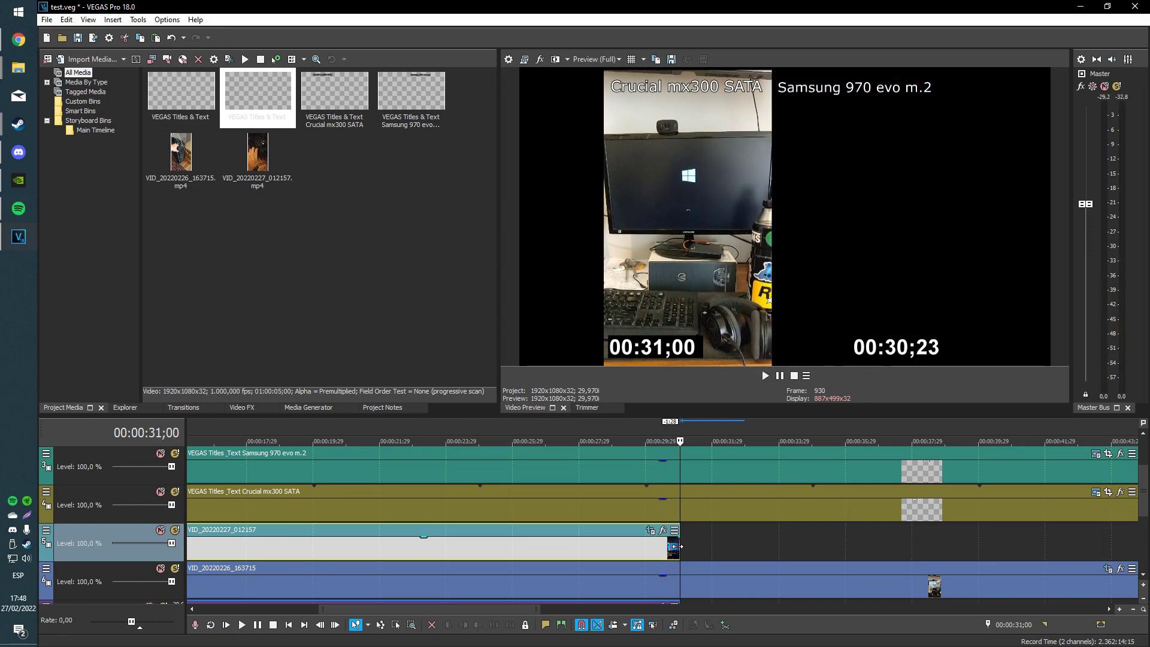
{"action": "left_click", "coordinate": [673, 547]}
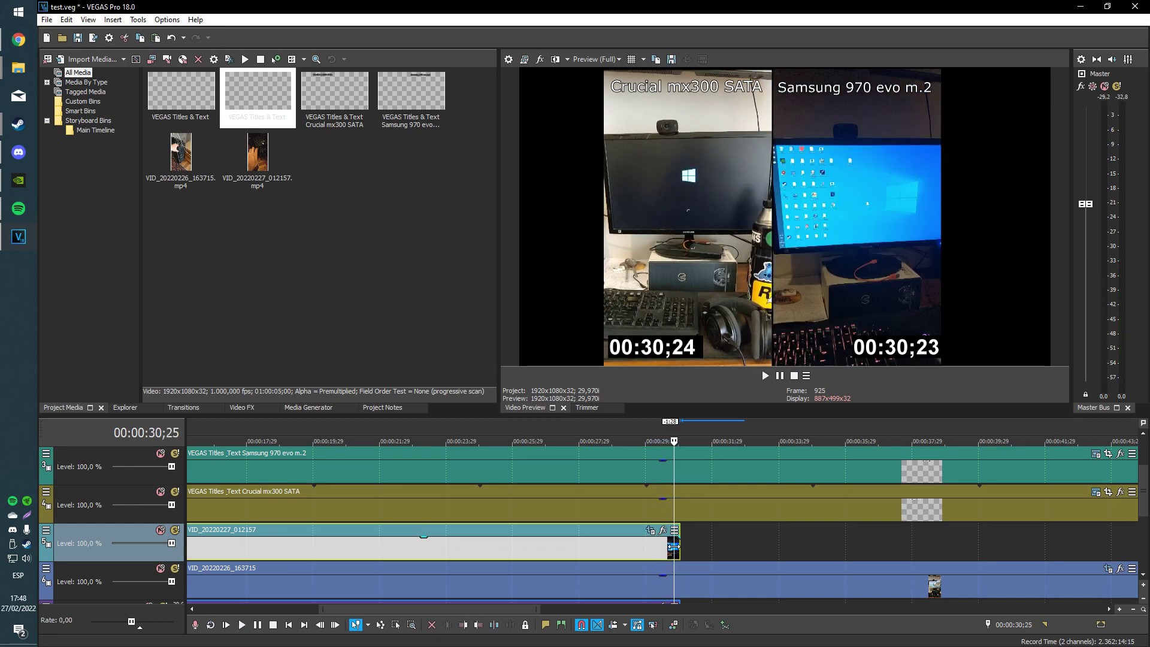
{"action": "right_click", "coordinate": [674, 548]}
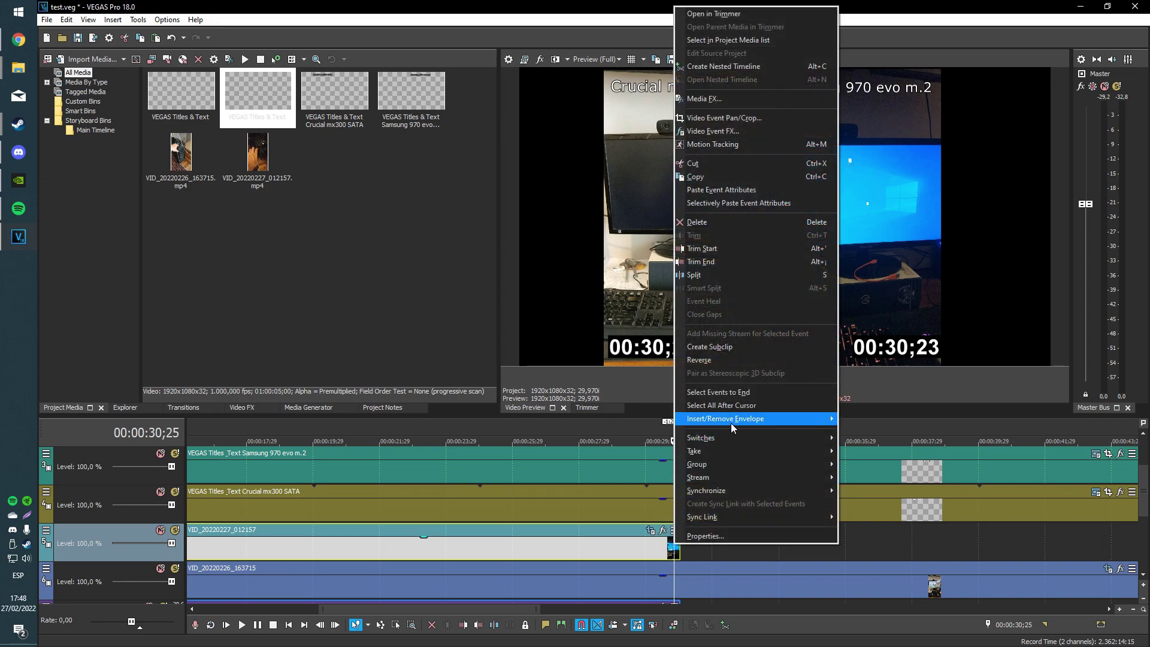
{"action": "mouse_move", "coordinate": [737, 419]}
{"action": "left_click", "coordinate": [857, 432]}
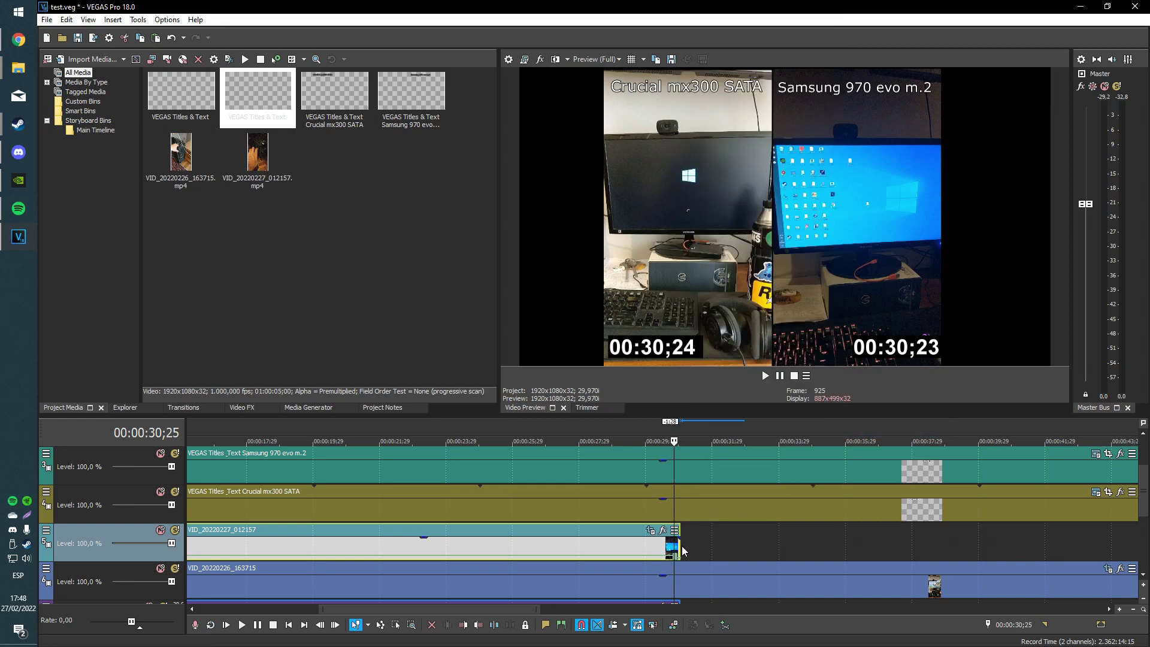
Step: Extend the Samsung clip to the project's end and play back to check the held frame
{"action": "left_click_drag", "start_coordinate": [679, 546], "coordinate": [1066, 545]}
{"action": "scroll", "coordinate": [1066, 545], "scroll_direction": "down", "scroll_amount": 5}
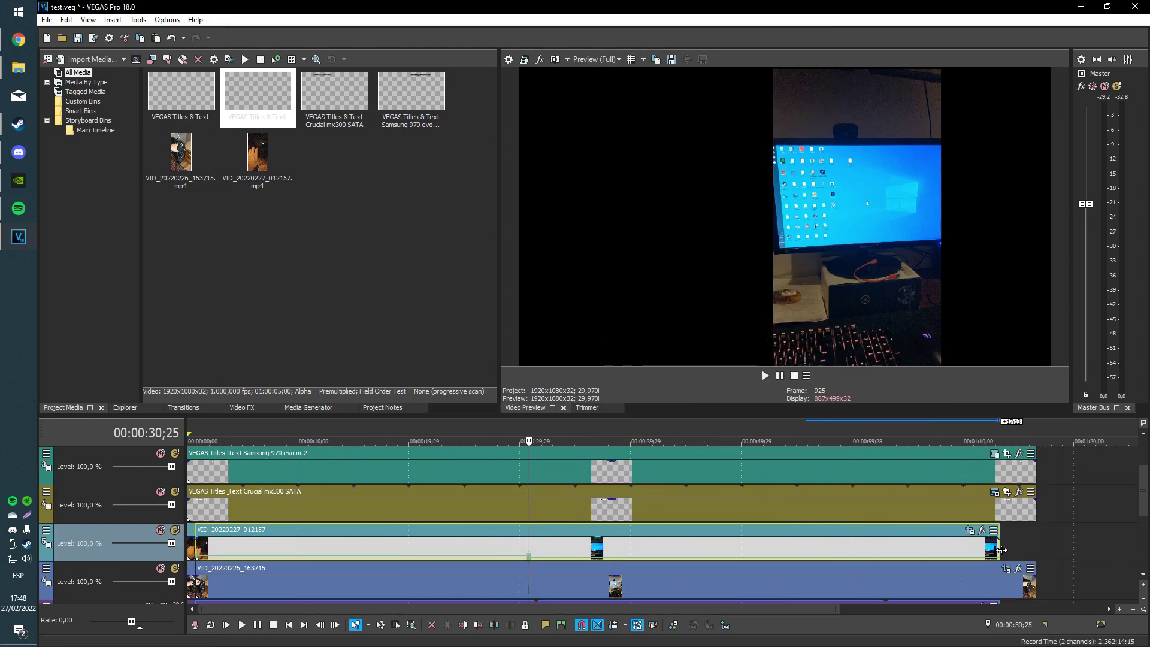
{"action": "left_click", "coordinate": [477, 547]}
{"action": "left_click", "coordinate": [497, 546]}
{"action": "key", "text": "space"}
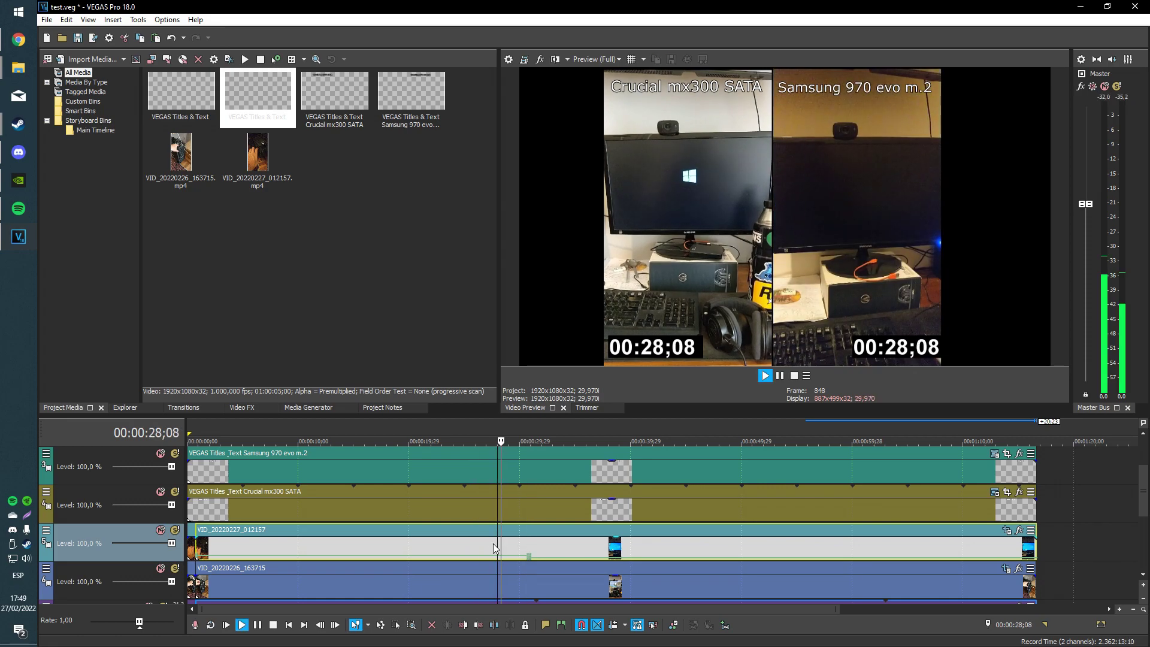